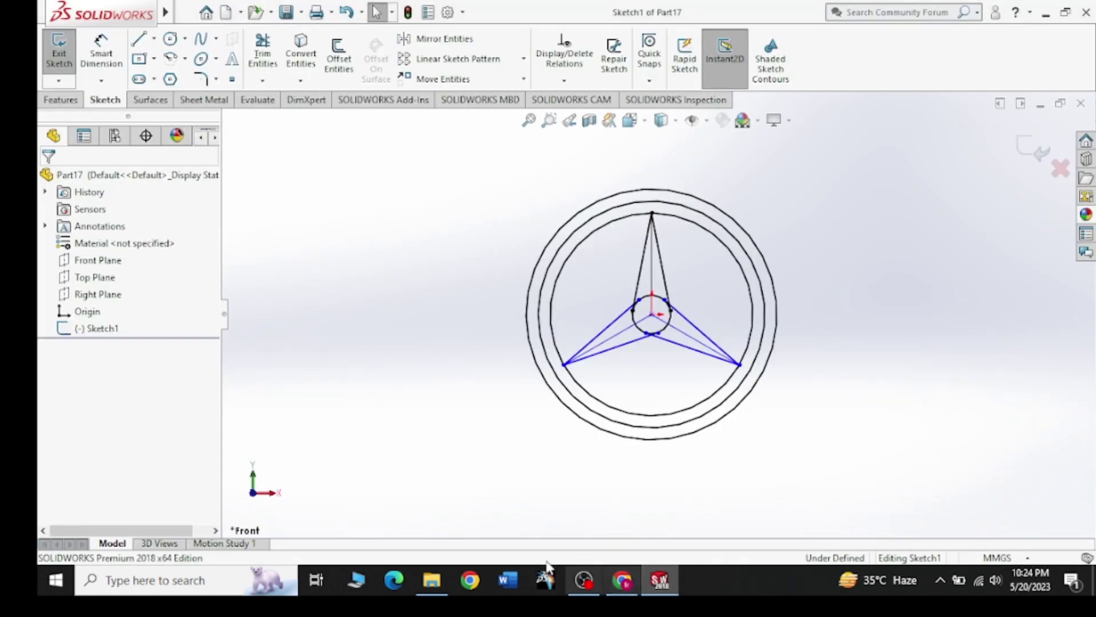
Close the Part17 logo sketch and start a new blank part document, Part4.
left_click(660, 580)
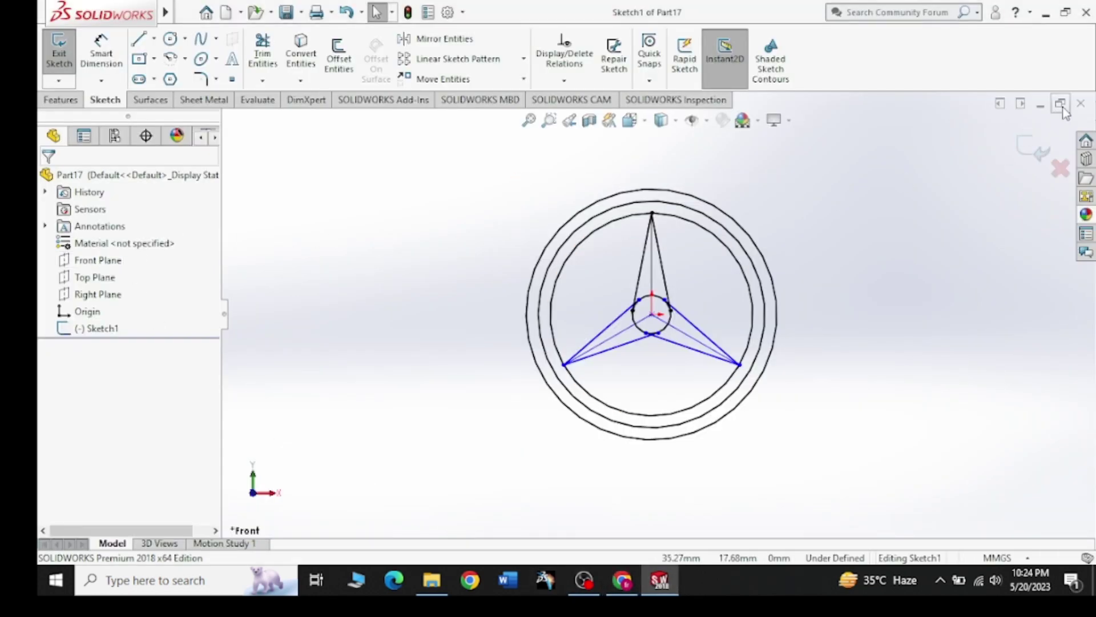
left_click(1081, 103)
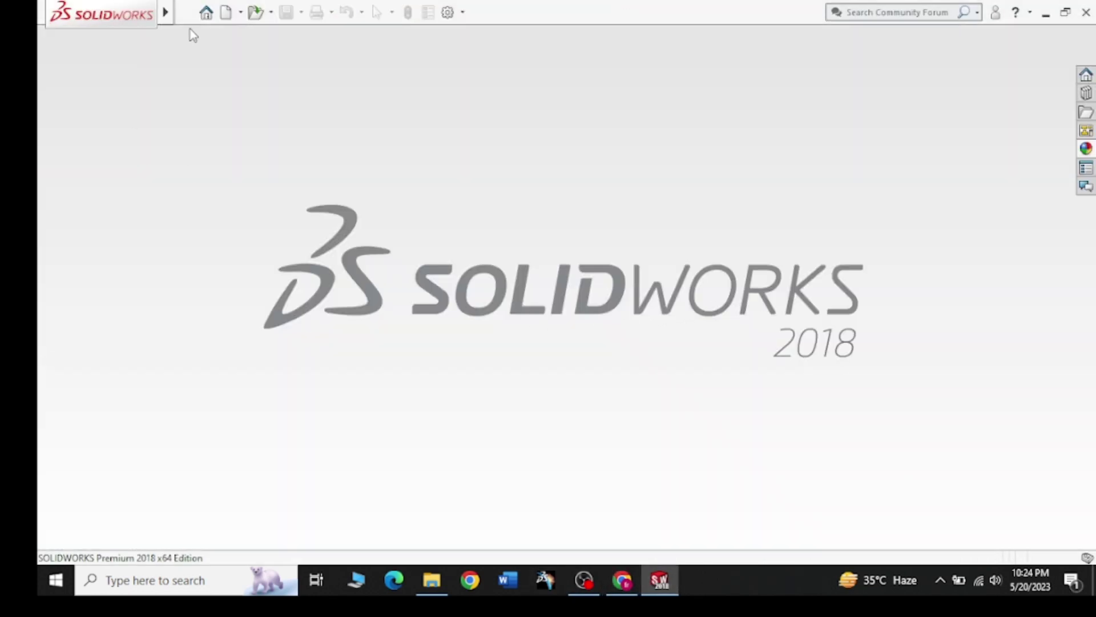
left_click(225, 12)
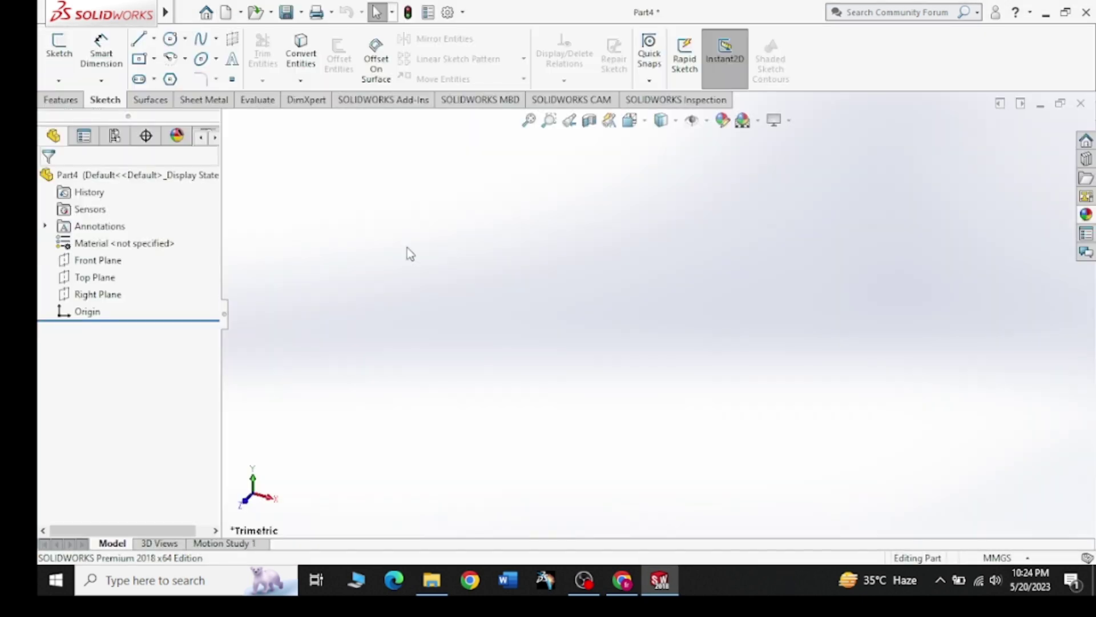
Select the Front Plane and view it normal to the screen.
left_click(94, 260)
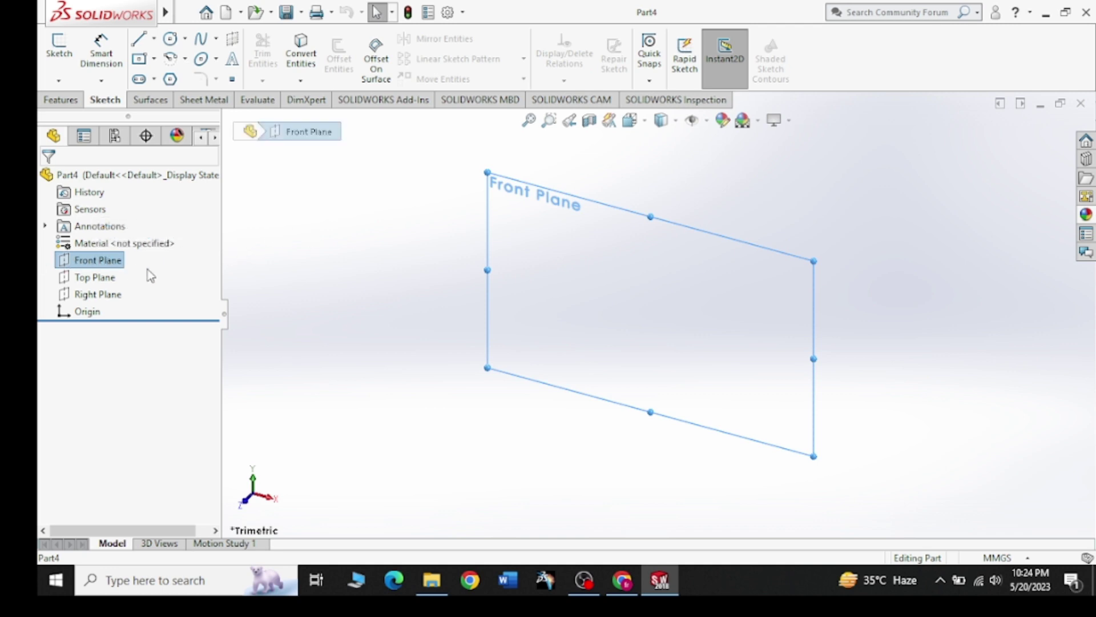
left_click(419, 259)
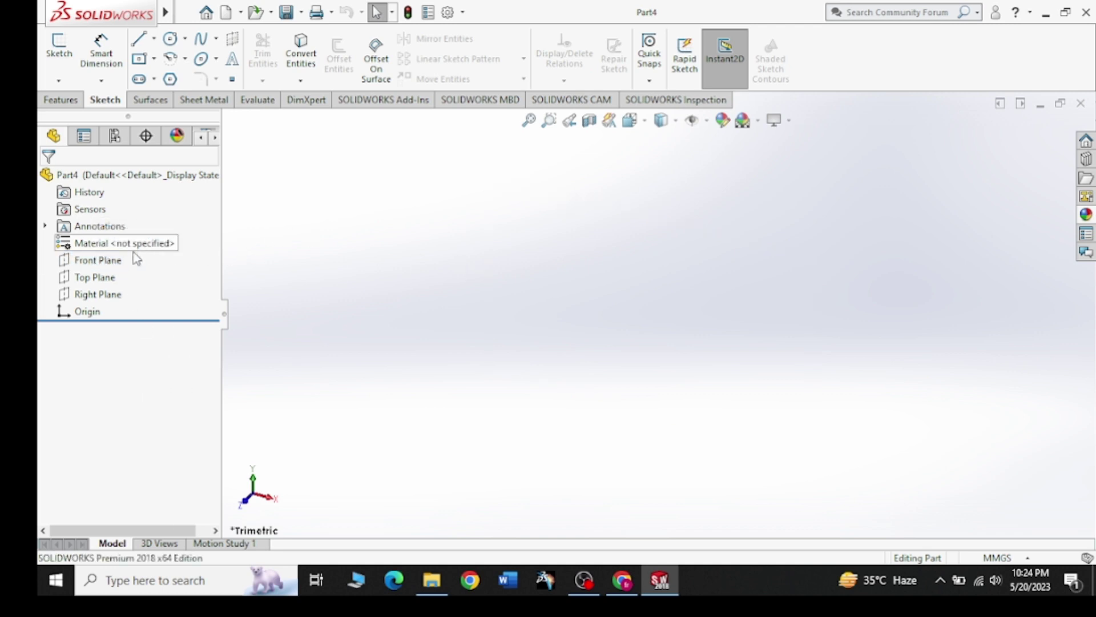
left_click(97, 260)
left_click(191, 237)
mouse_move(166, 12)
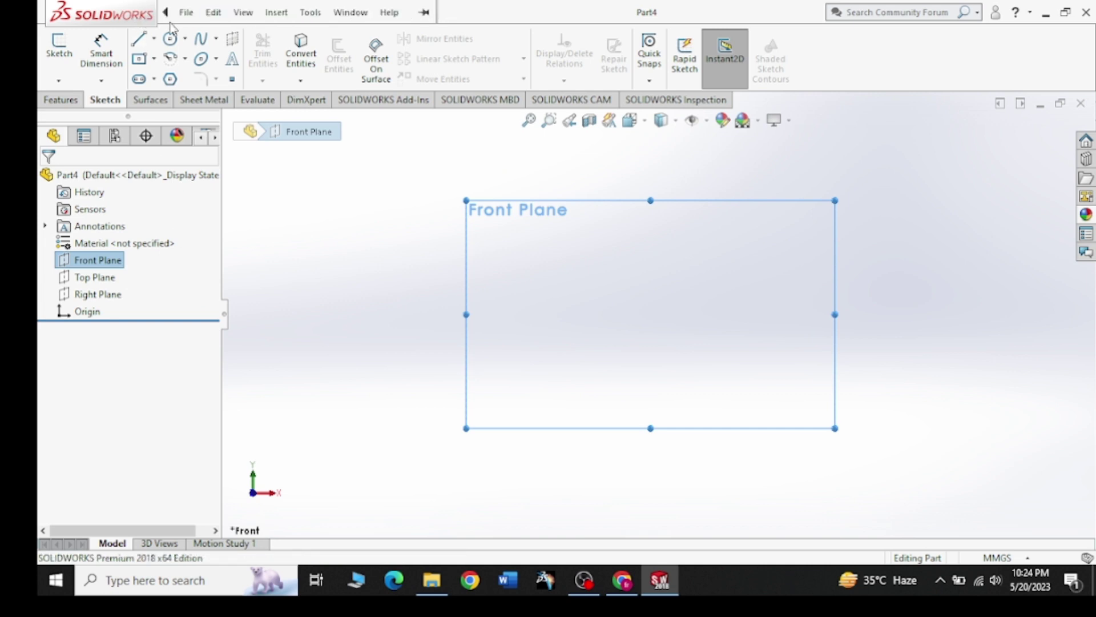
Sketch a horizontal line of three connected segments through the origin area.
left_click(154, 39)
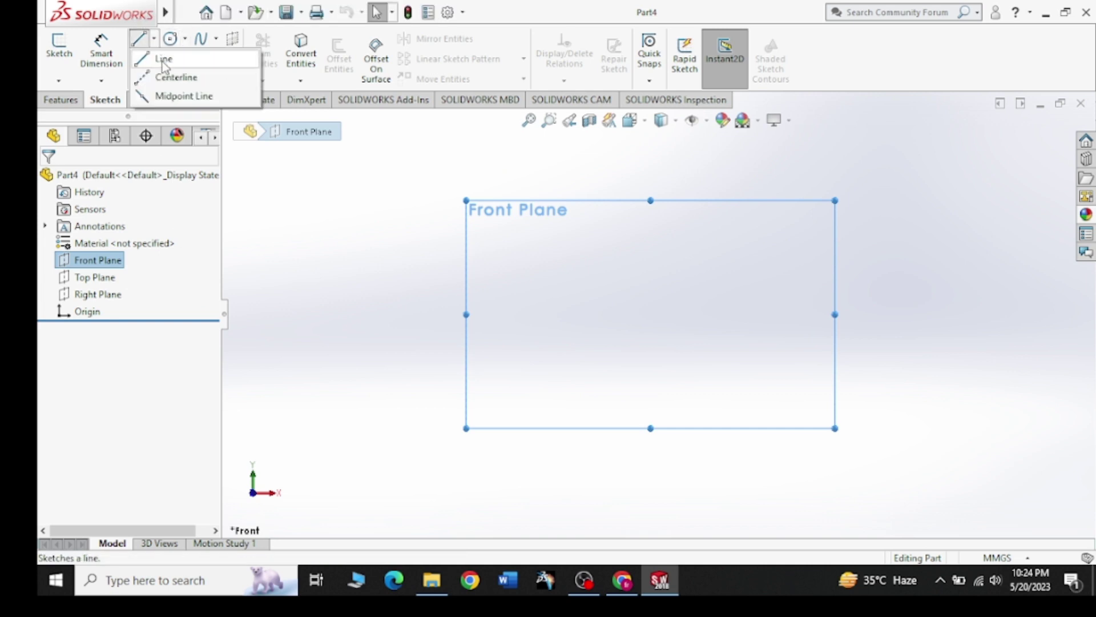
left_click(164, 58)
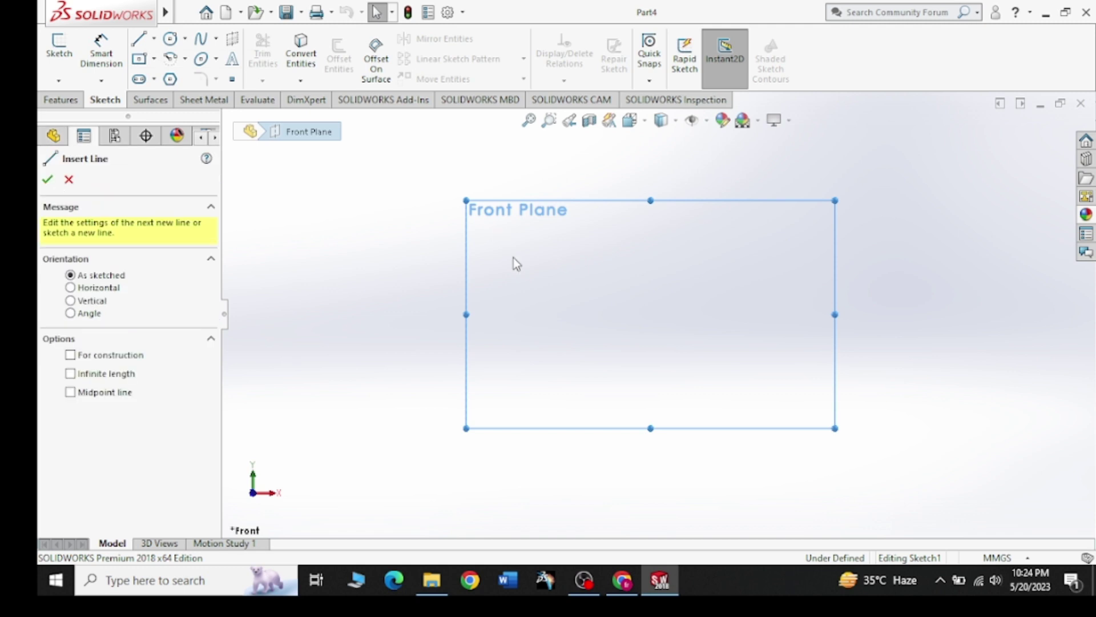
left_click(510, 314)
left_click(567, 314)
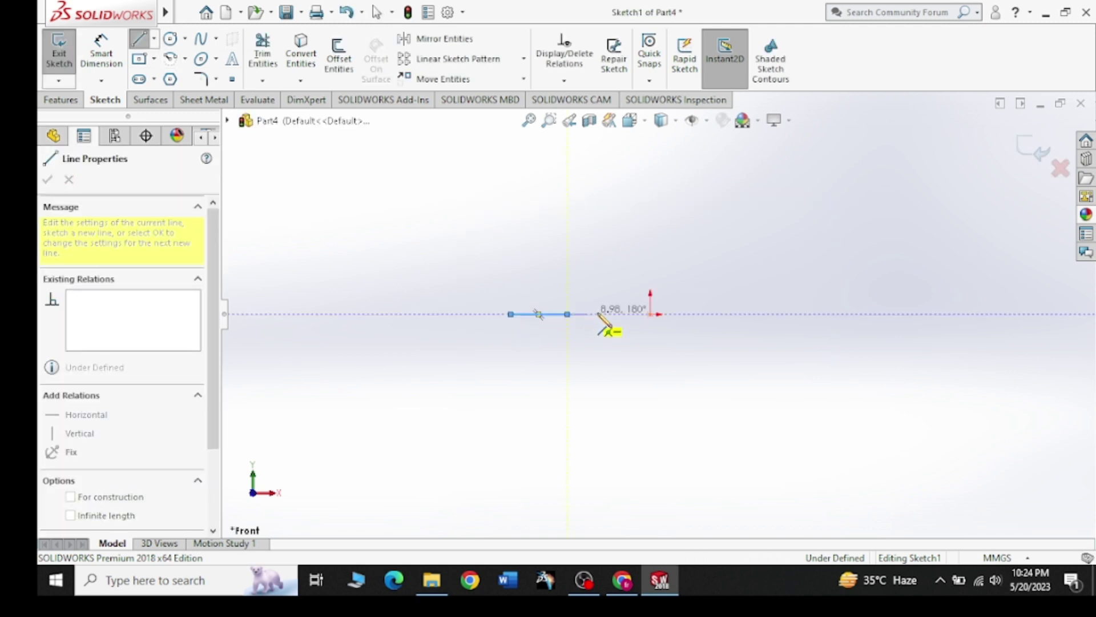
left_click(623, 314)
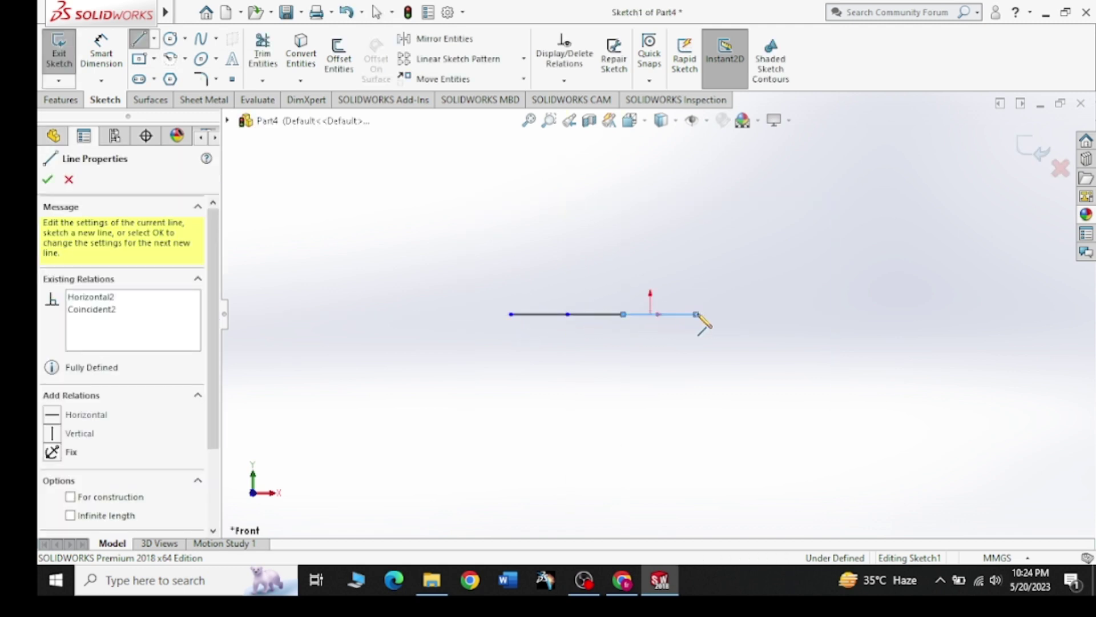
left_click(697, 314)
right_click(766, 268)
Dimension the left line segment to 6.67 mm.
left_click(787, 281)
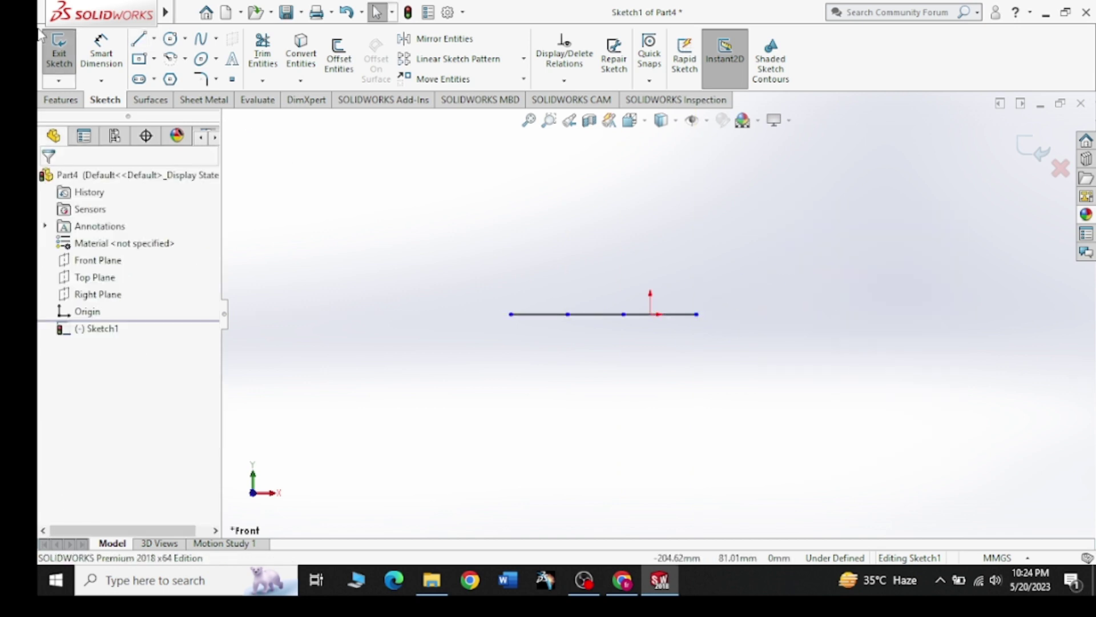
left_click(102, 54)
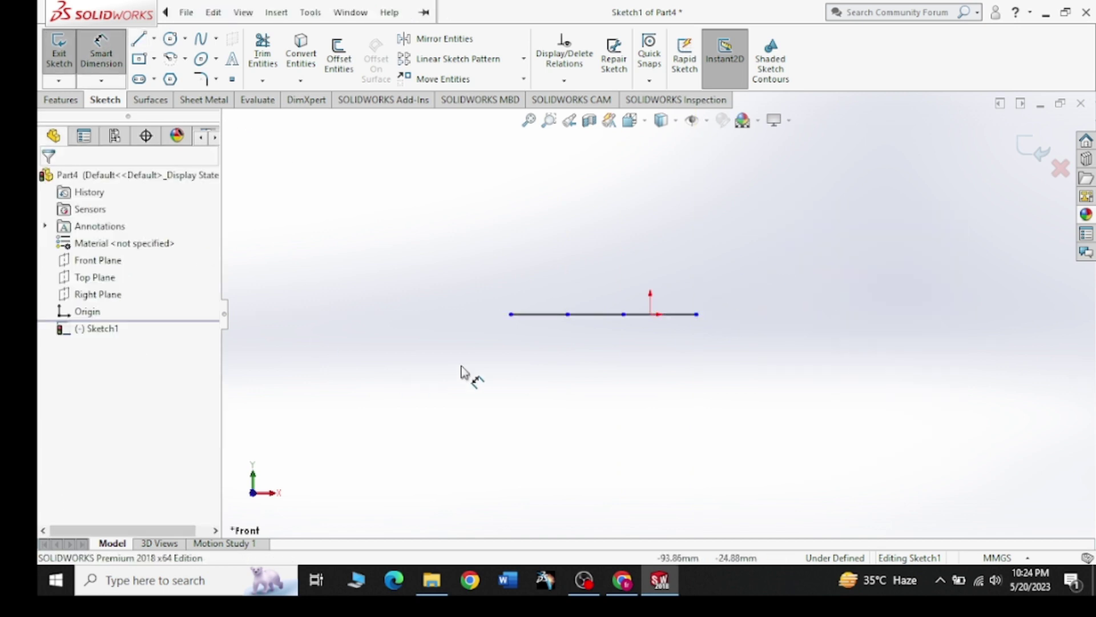
left_click(543, 325)
left_click(546, 363)
type("6")
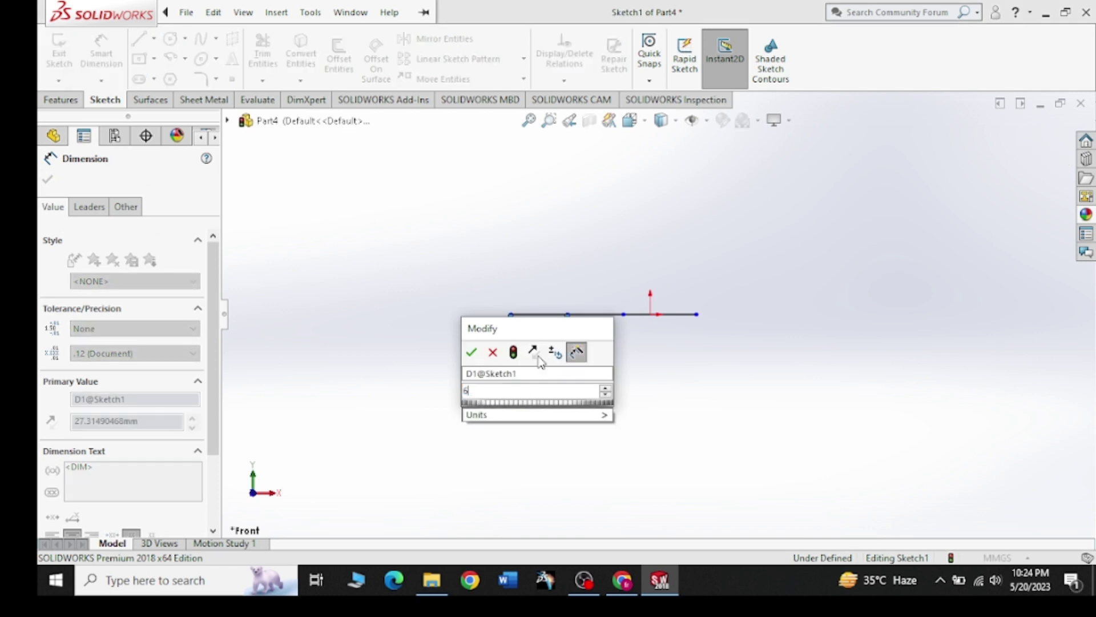
type(".67")
key("Return")
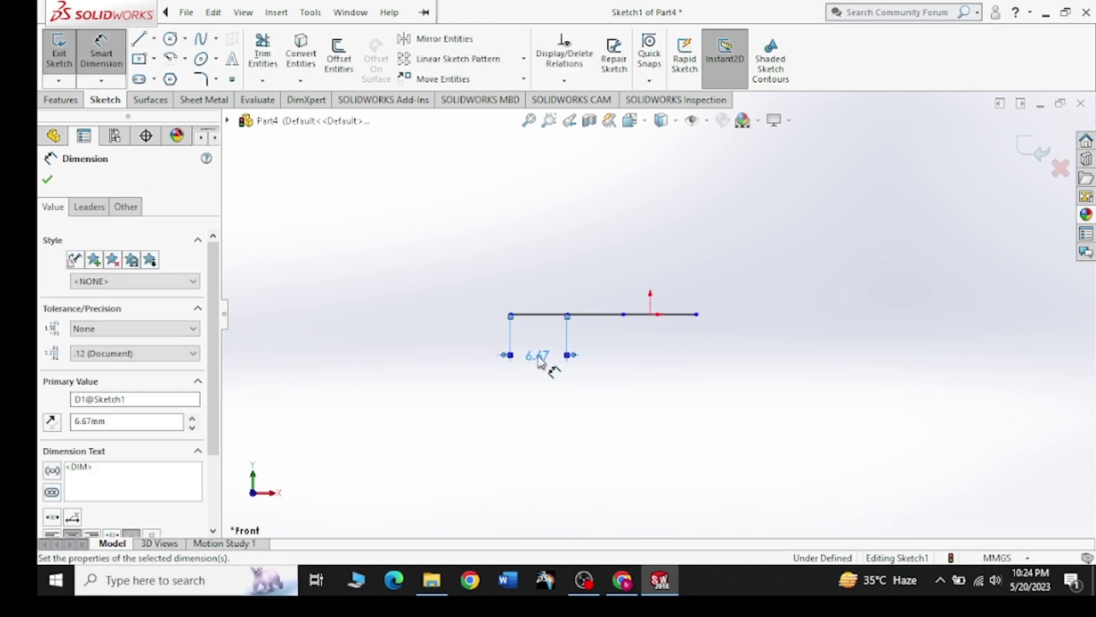
Dimension the middle and right segments to 6.67 mm each.
left_click(601, 314)
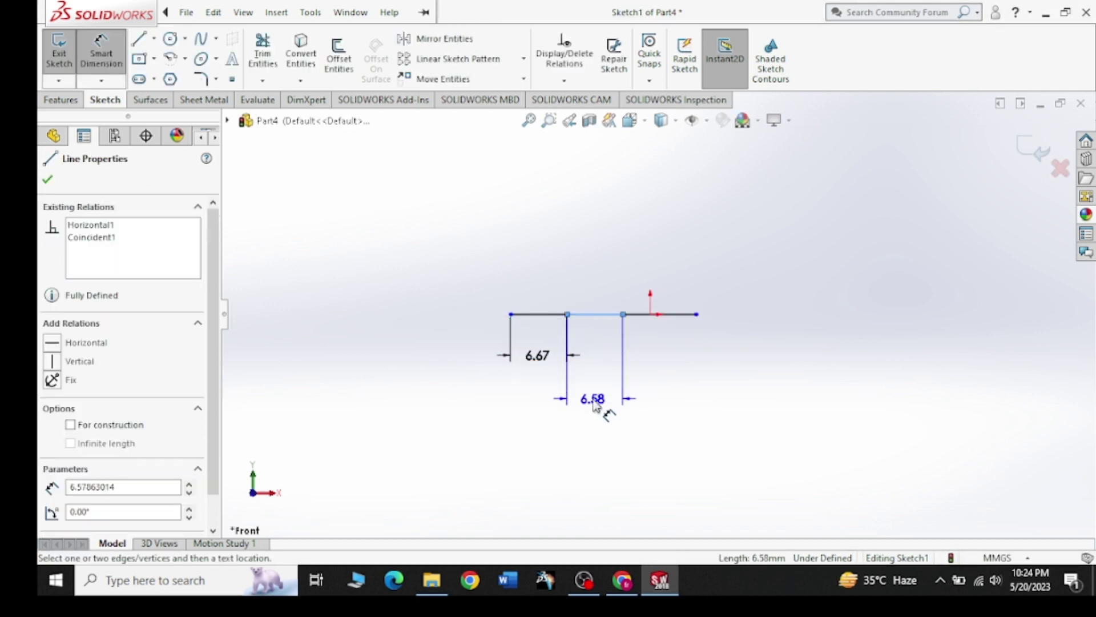
left_click(595, 404)
type("6.6")
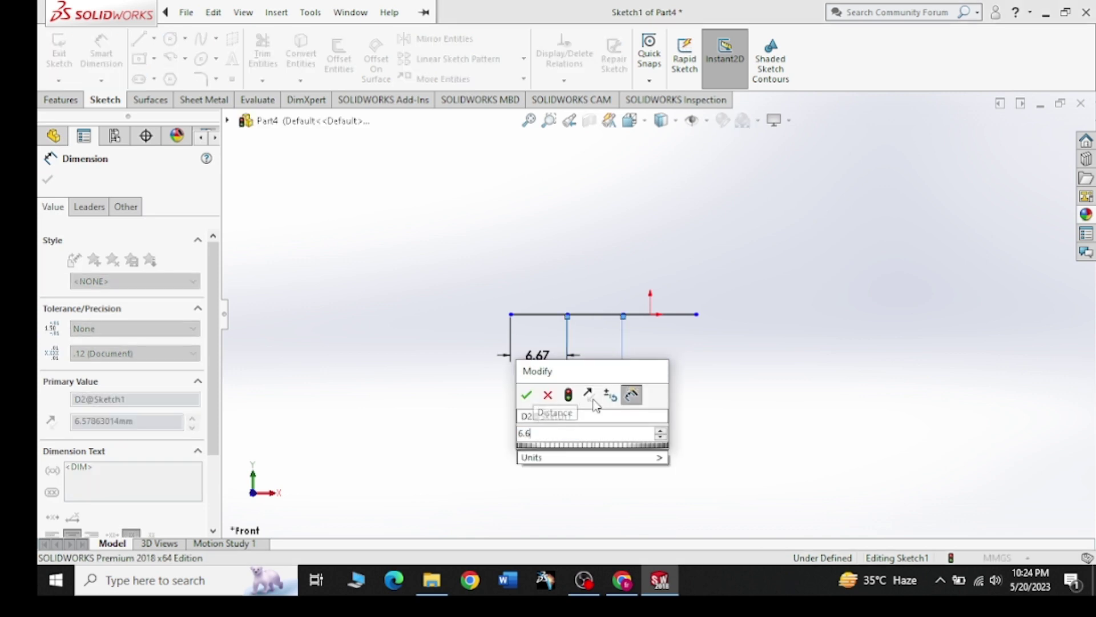
type("7")
key("Return")
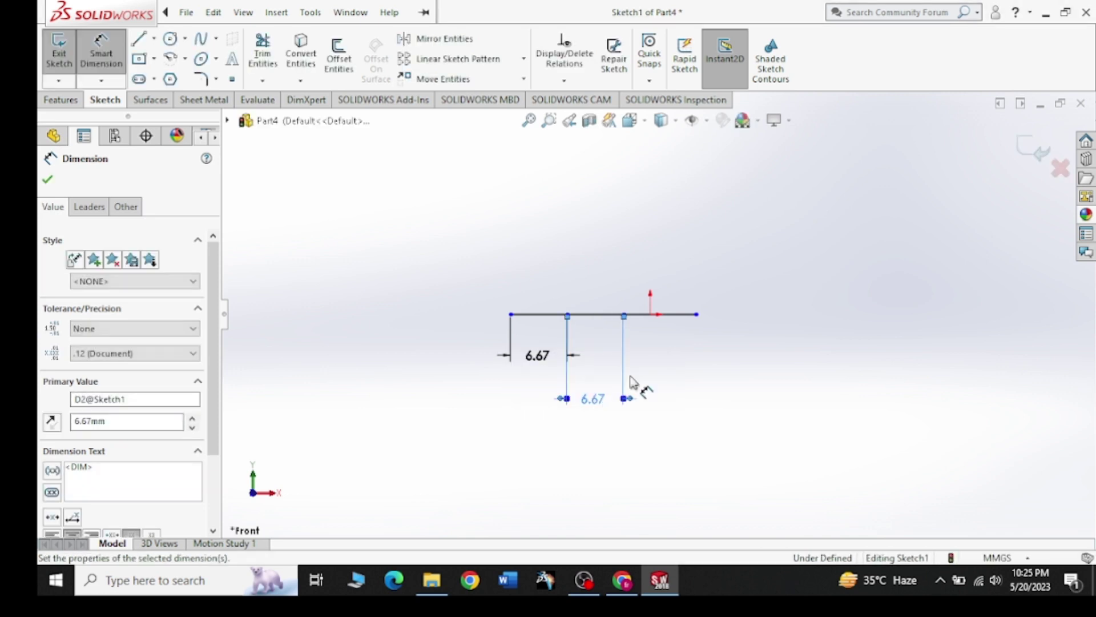
left_click(688, 314)
left_click(681, 357)
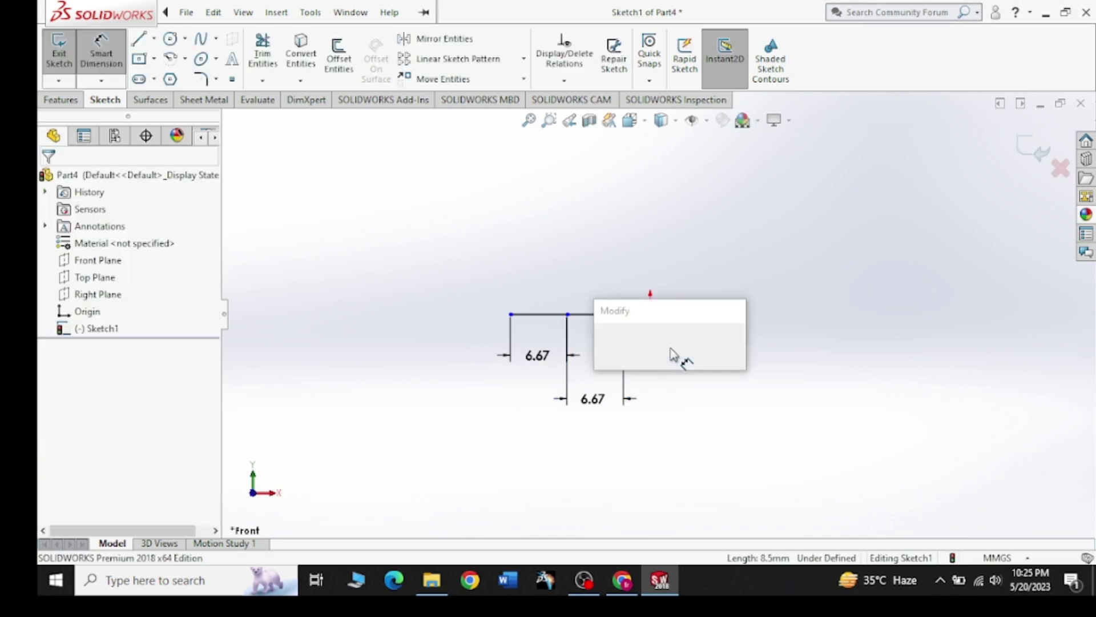
type("6.67")
key("Return")
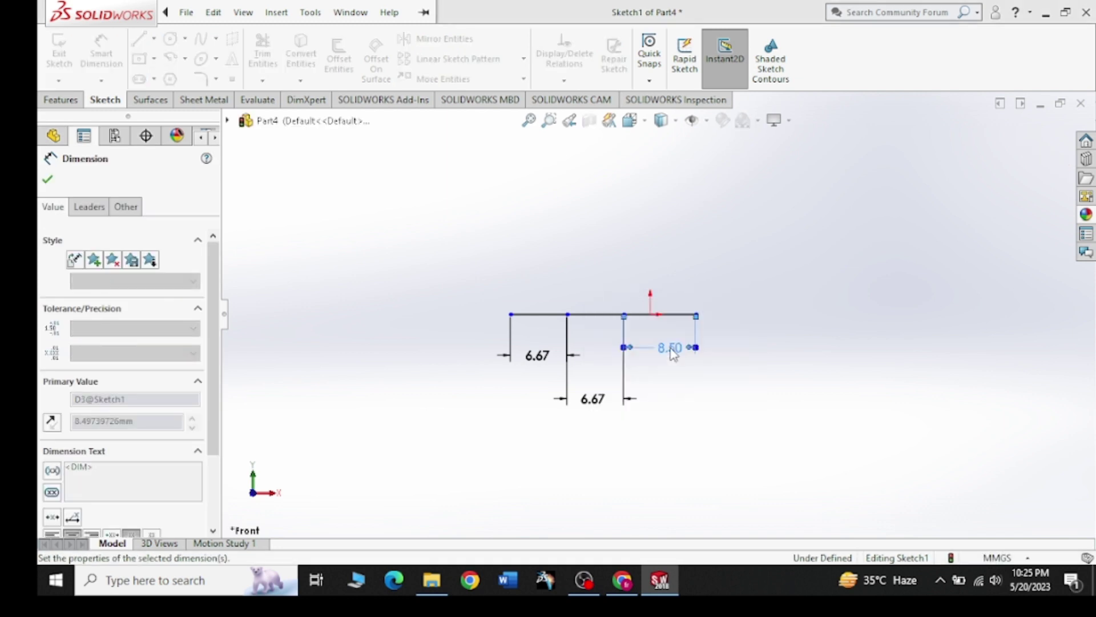
Compare the sketch against the Audi rings reference drawing in Chrome.
left_click(622, 581)
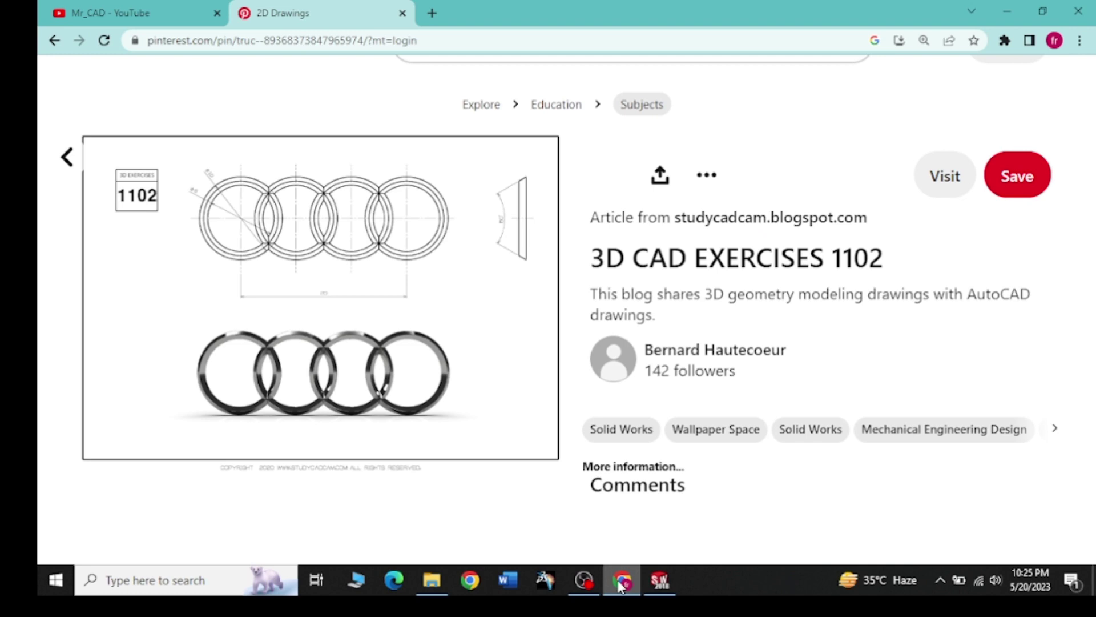
left_click(621, 582)
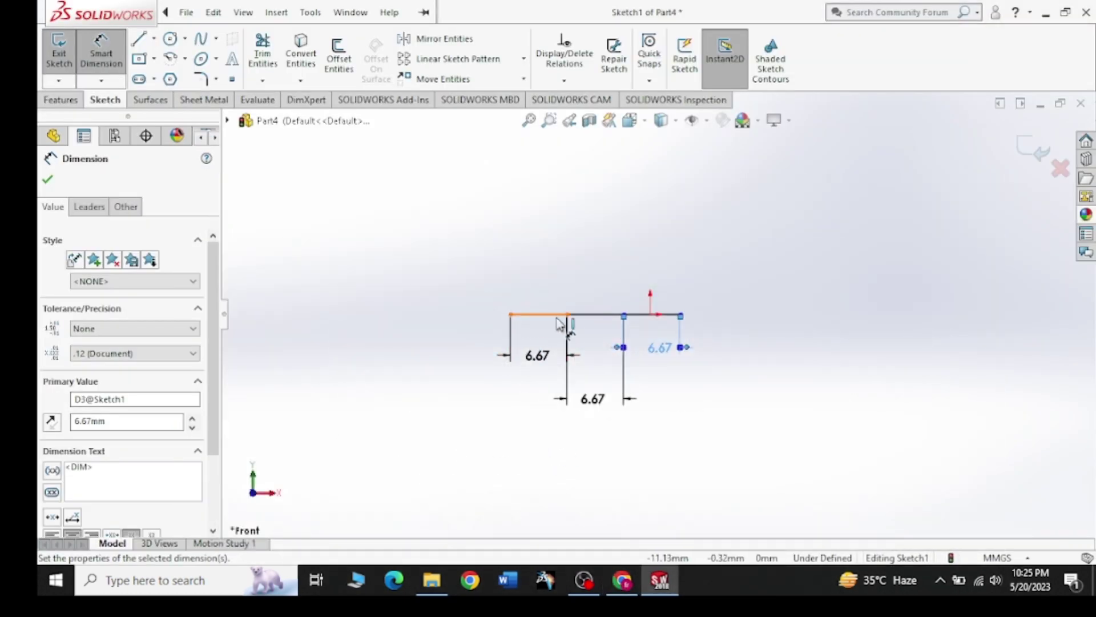
left_click(622, 581)
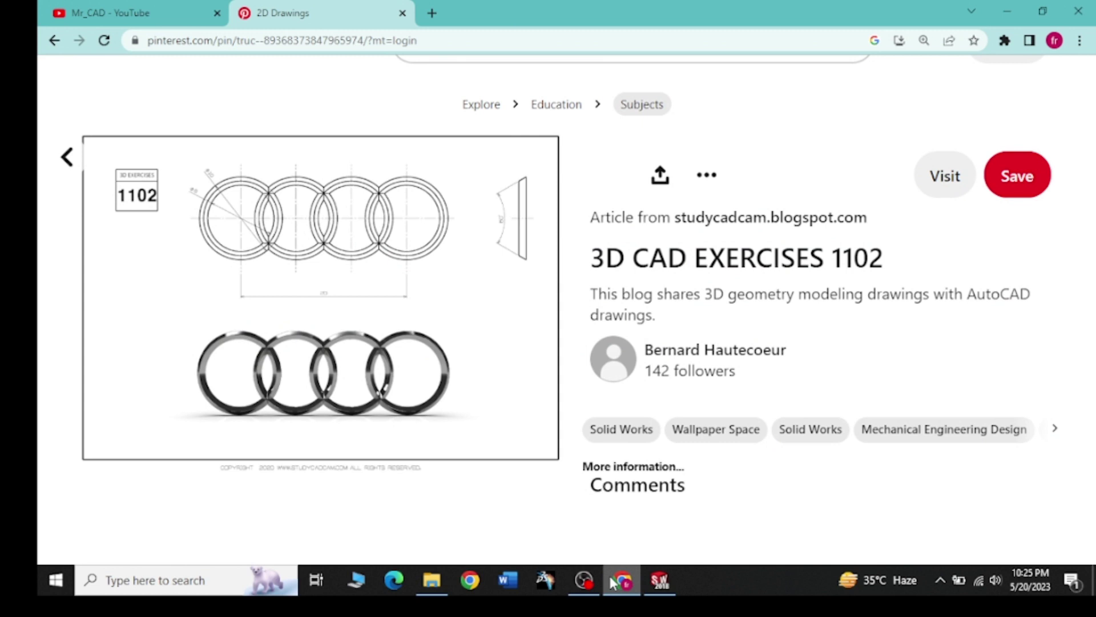
left_click(612, 580)
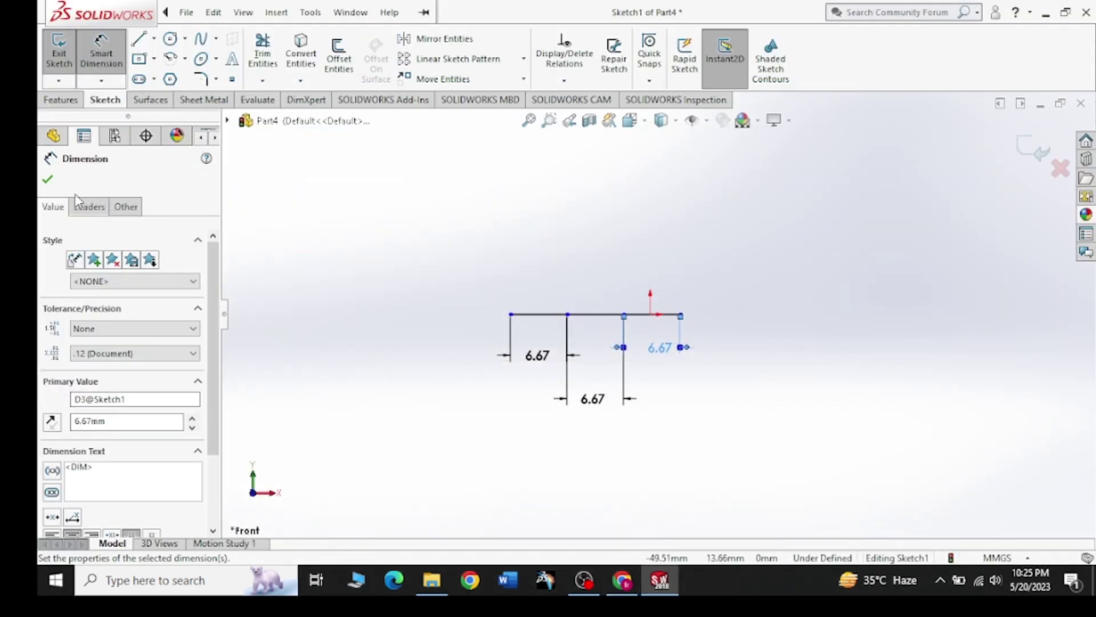
Draw three concentric circles centred on the line's left endpoint.
left_click(51, 182)
left_click(174, 39)
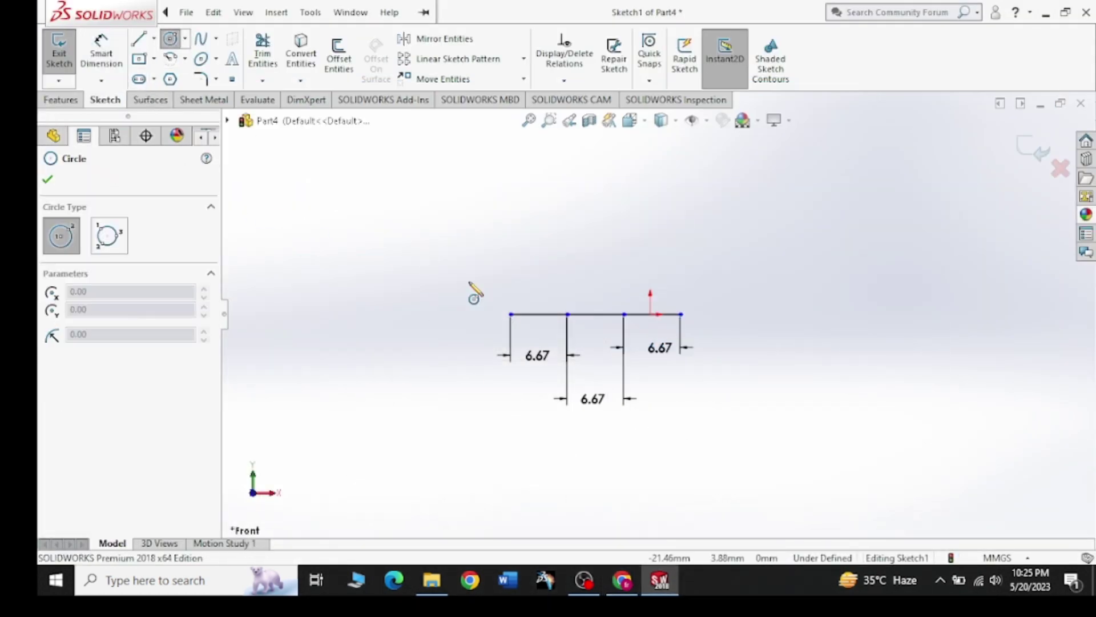
left_click(510, 314)
left_click(526, 345)
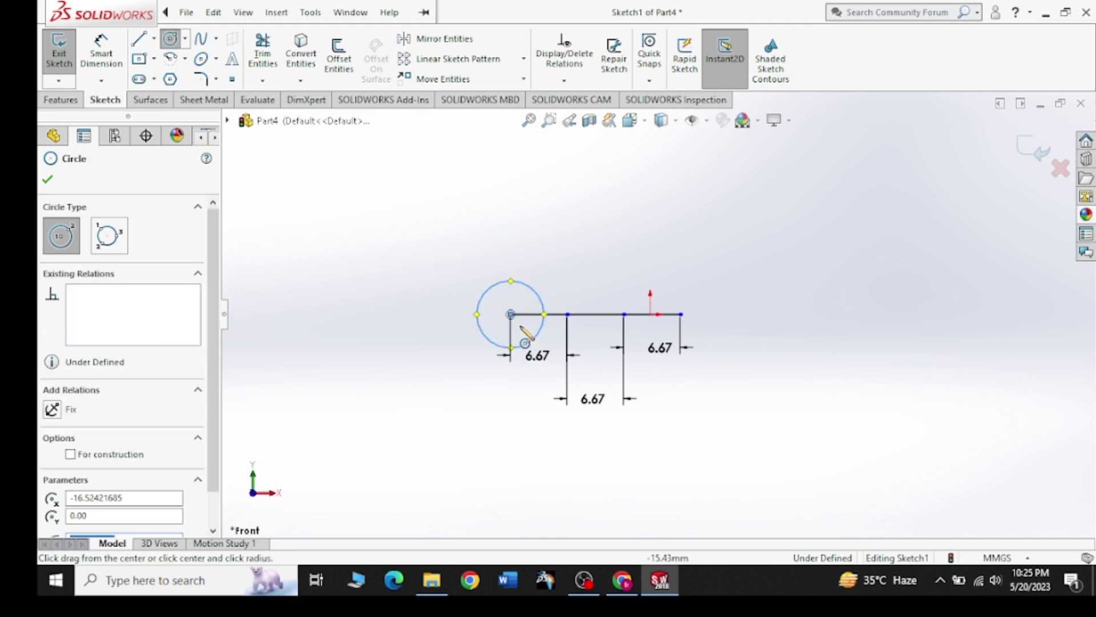
left_click(510, 313)
left_click(521, 341)
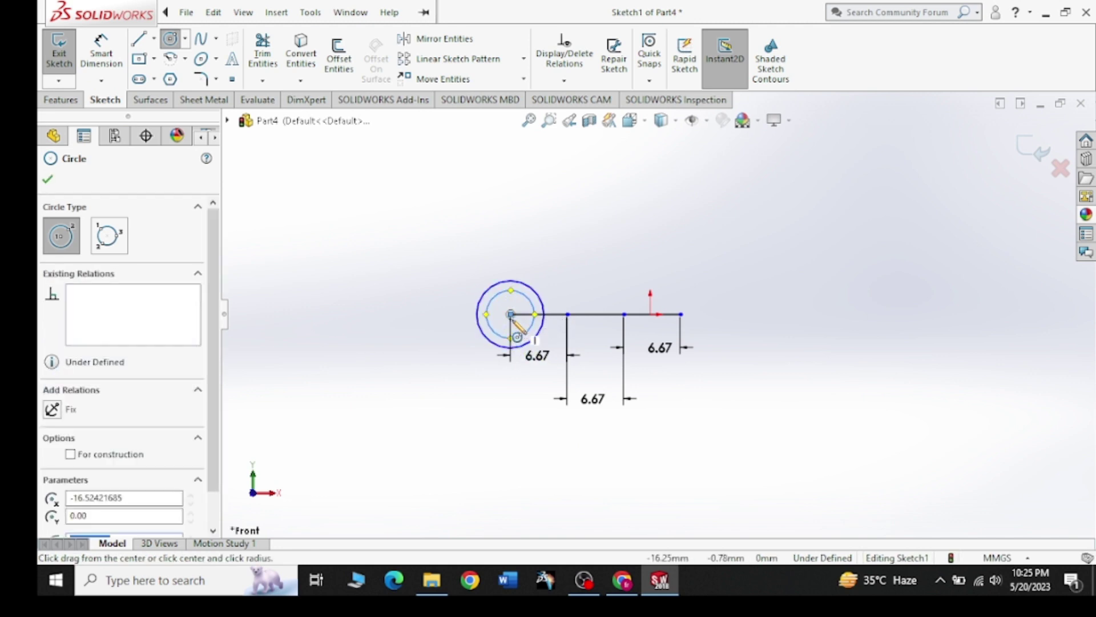
left_click(510, 313)
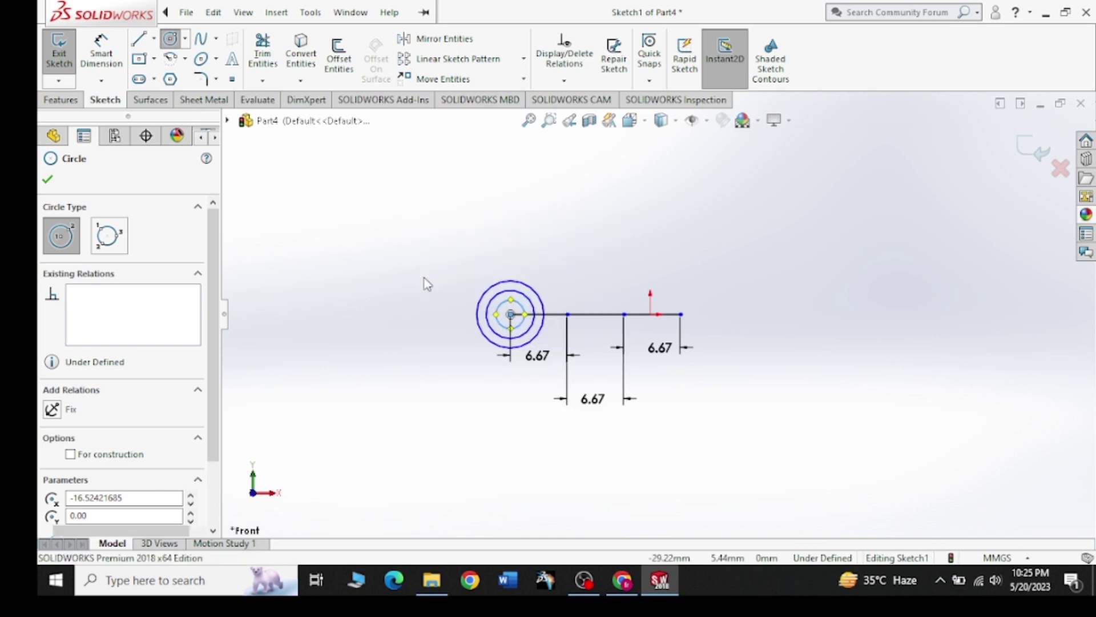
key("Escape")
Give the first circle an 8 mm diameter.
scroll(507, 311, "down", 2)
scroll(496, 216, "down", 2)
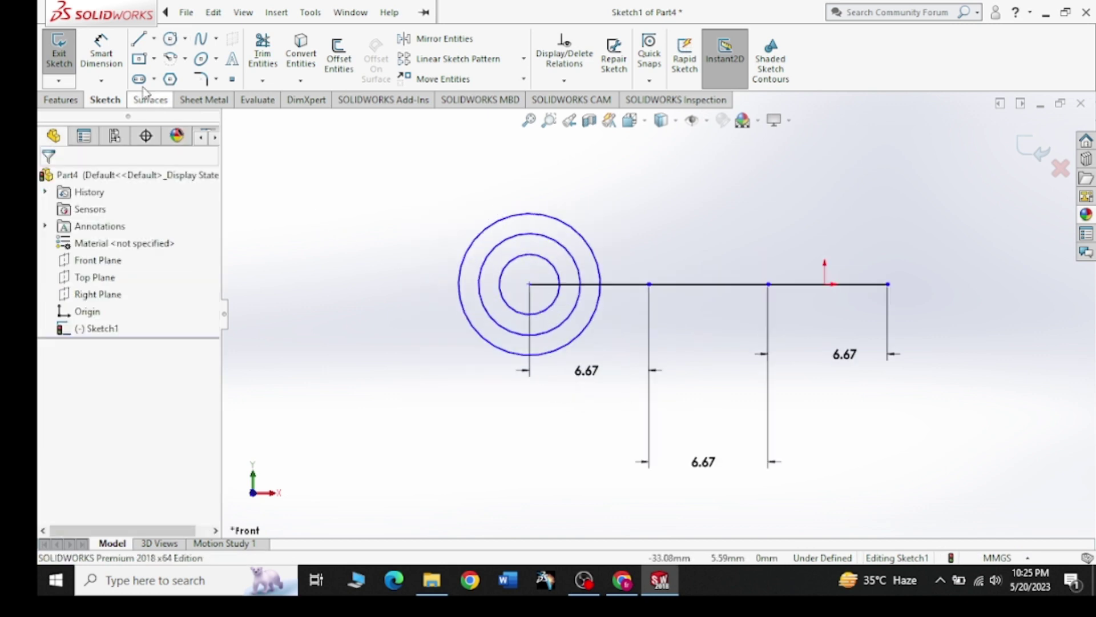
left_click(101, 54)
left_click(417, 292)
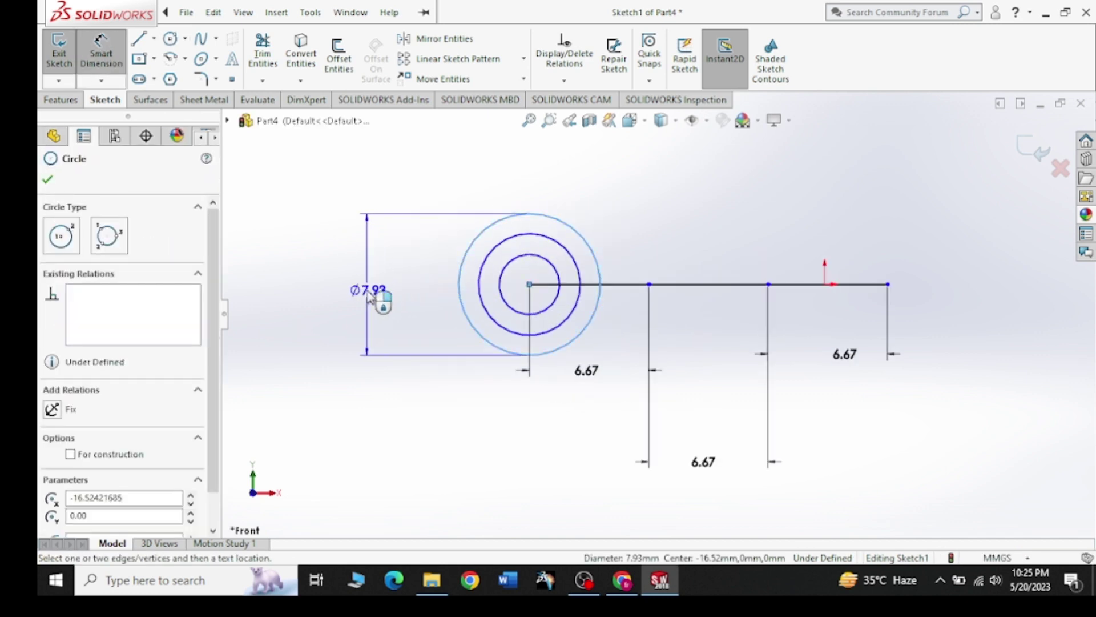
left_click(369, 295)
type("8")
key("Return")
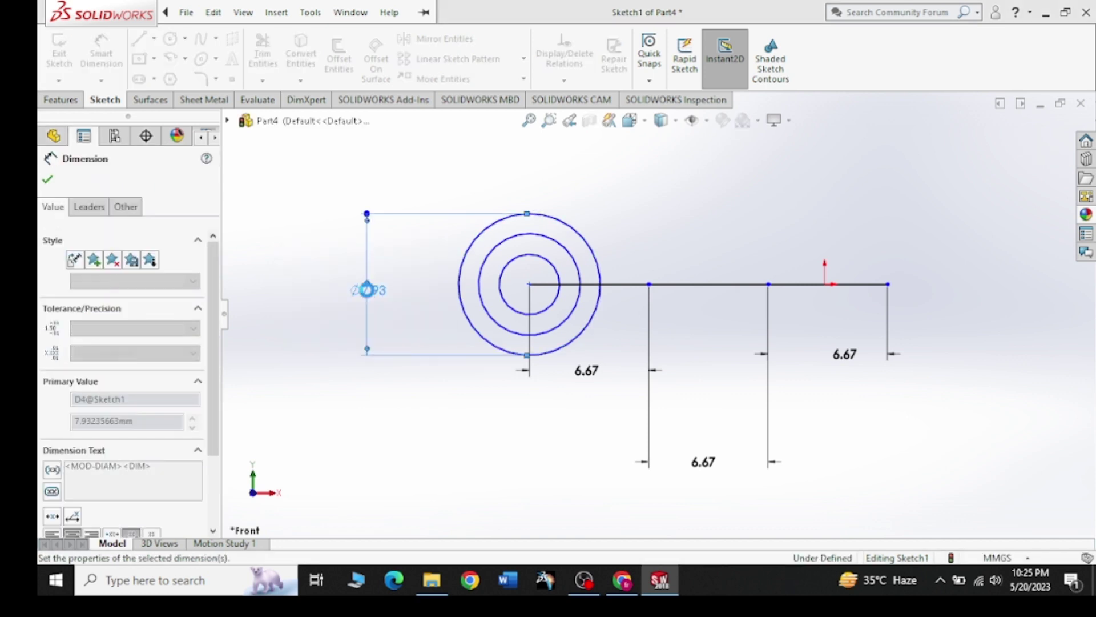
Set the remaining two circles' diameters to 9 mm and 10 mm.
left_click(471, 297)
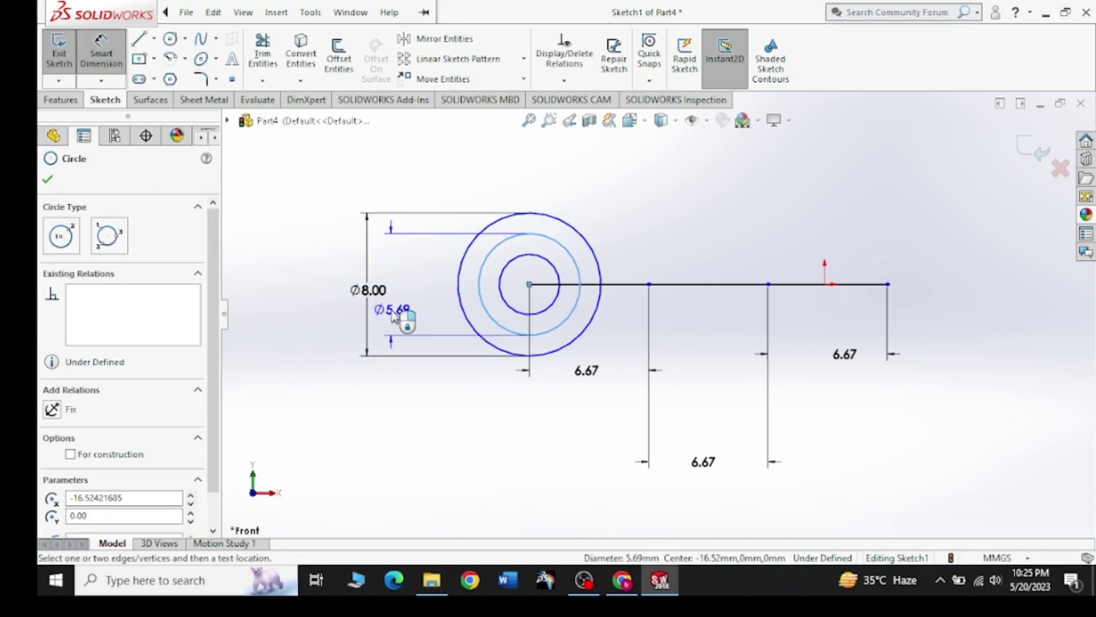
left_click(322, 298)
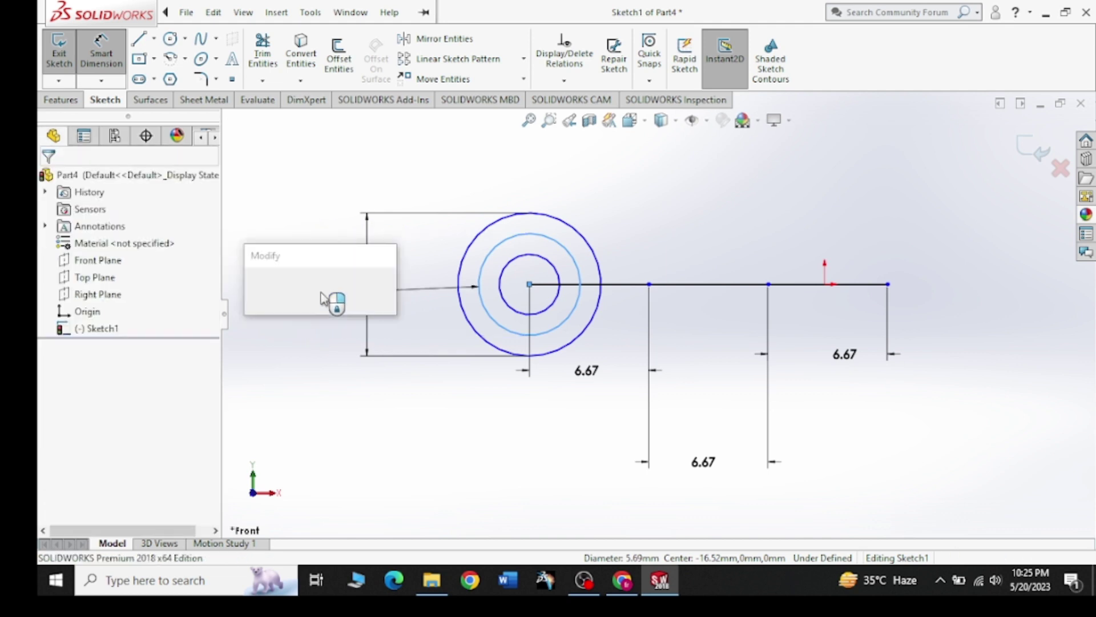
type("9")
key("Return")
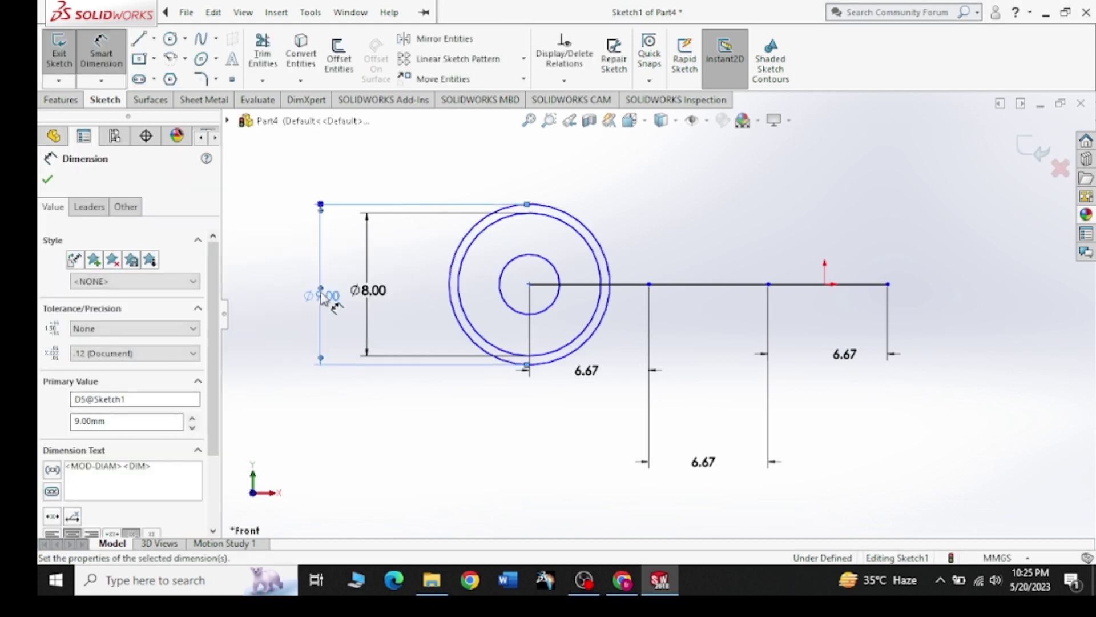
left_click(501, 291)
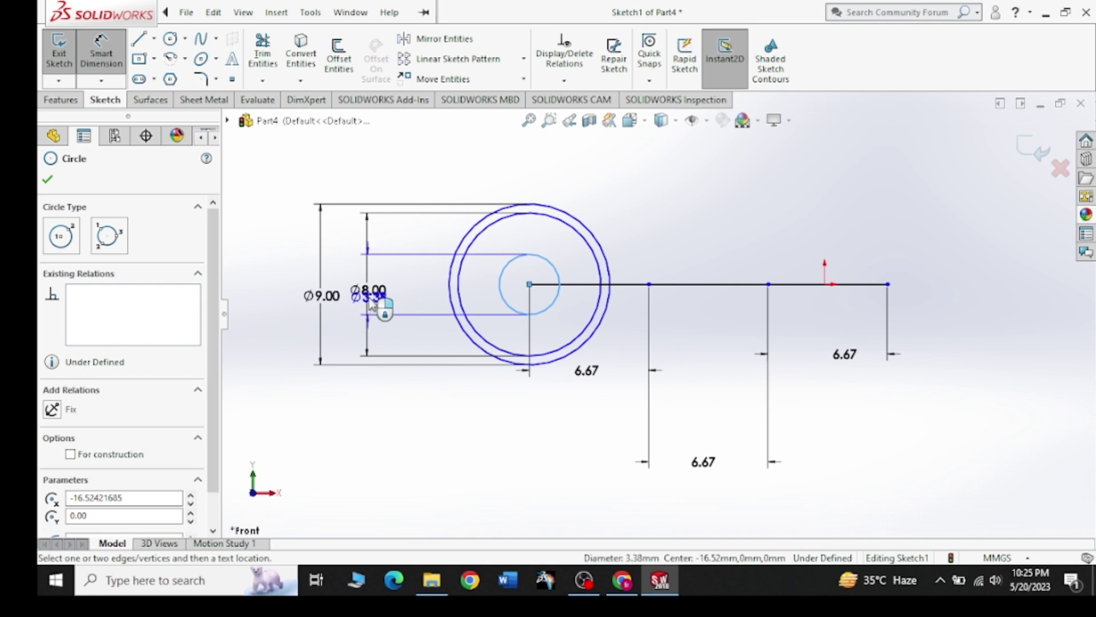
left_click(284, 294)
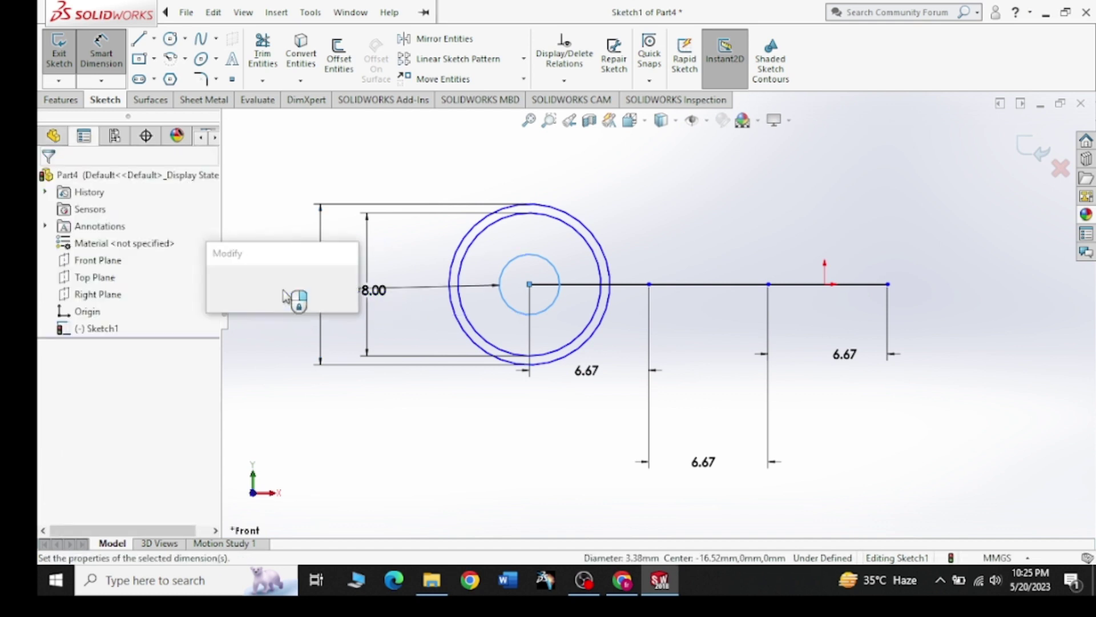
type("10")
key("Return")
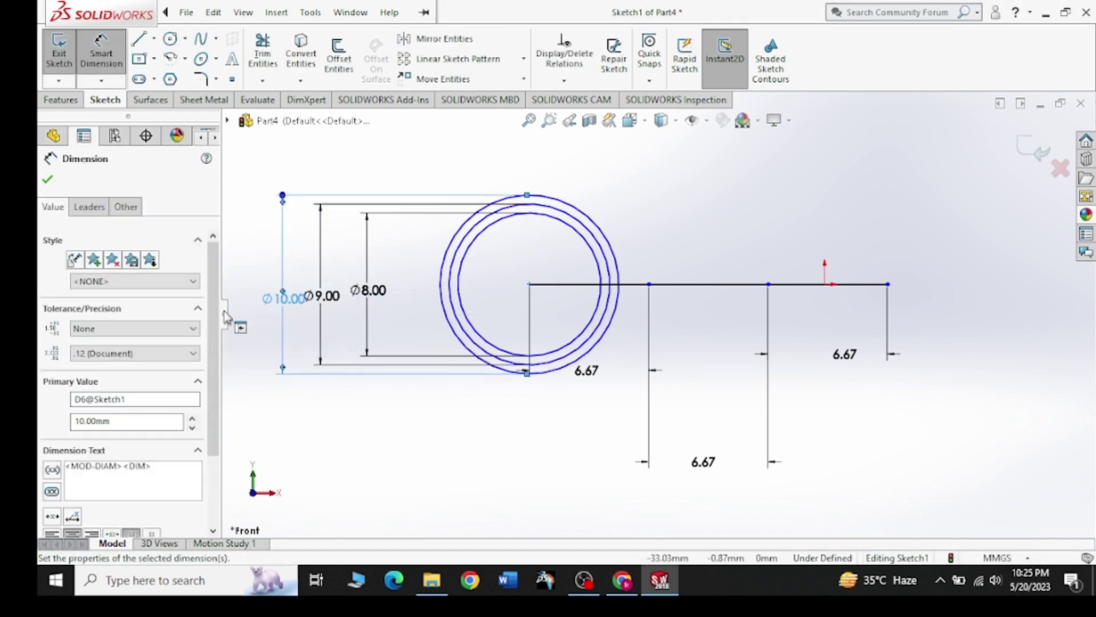
left_click(46, 180)
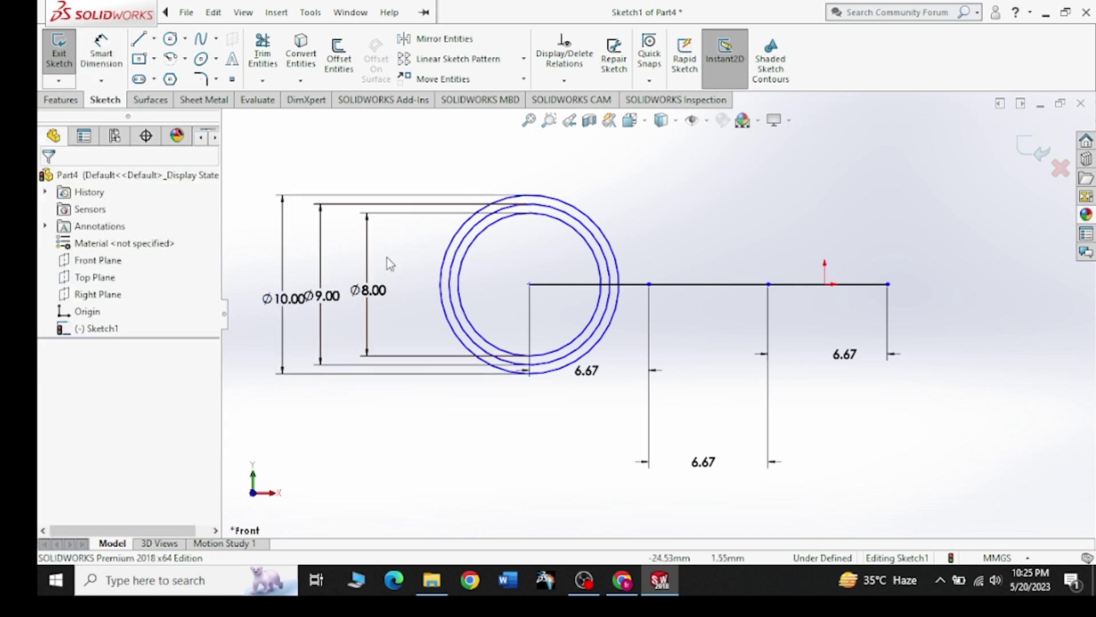
Copy the three-circle ring to the second line endpoint.
left_click_drag(570, 238, 453, 214)
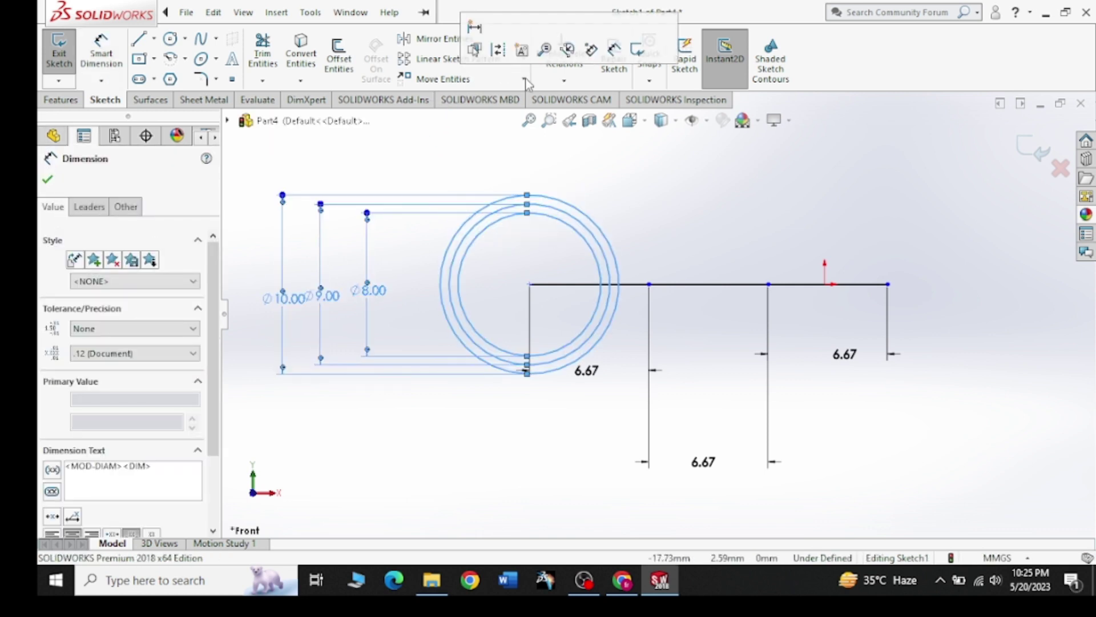
left_click(523, 79)
left_click(451, 117)
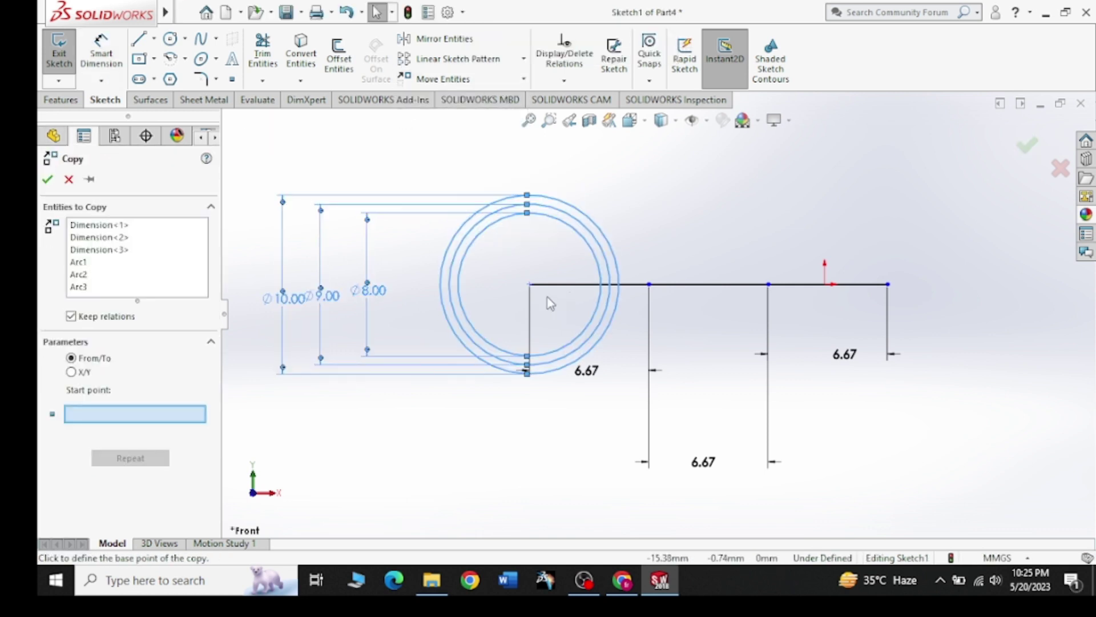
left_click(529, 284)
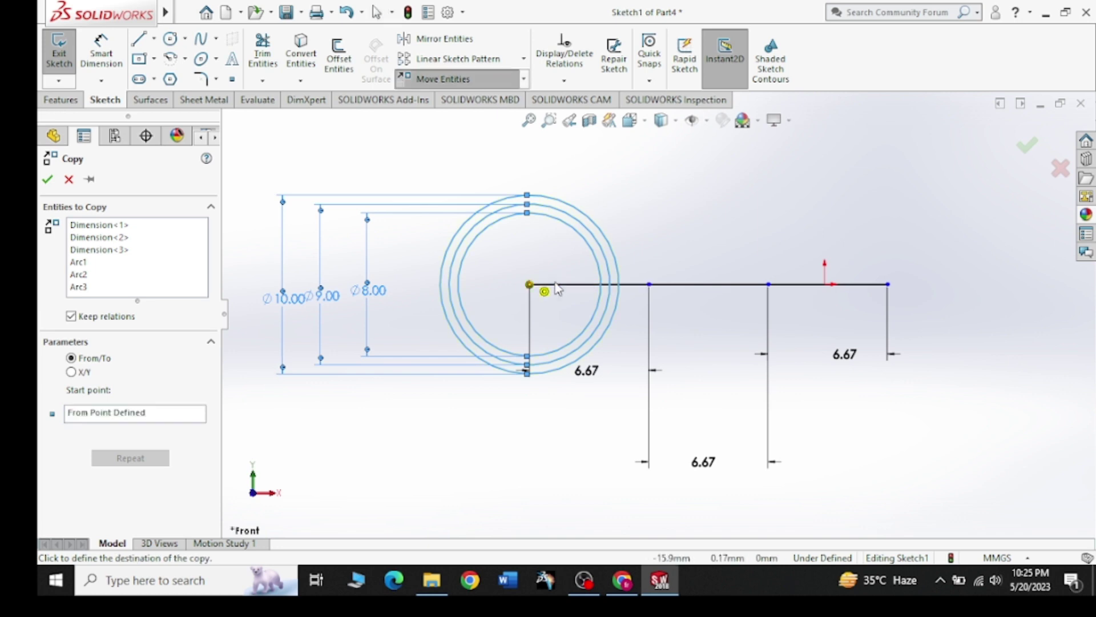
left_click(650, 285)
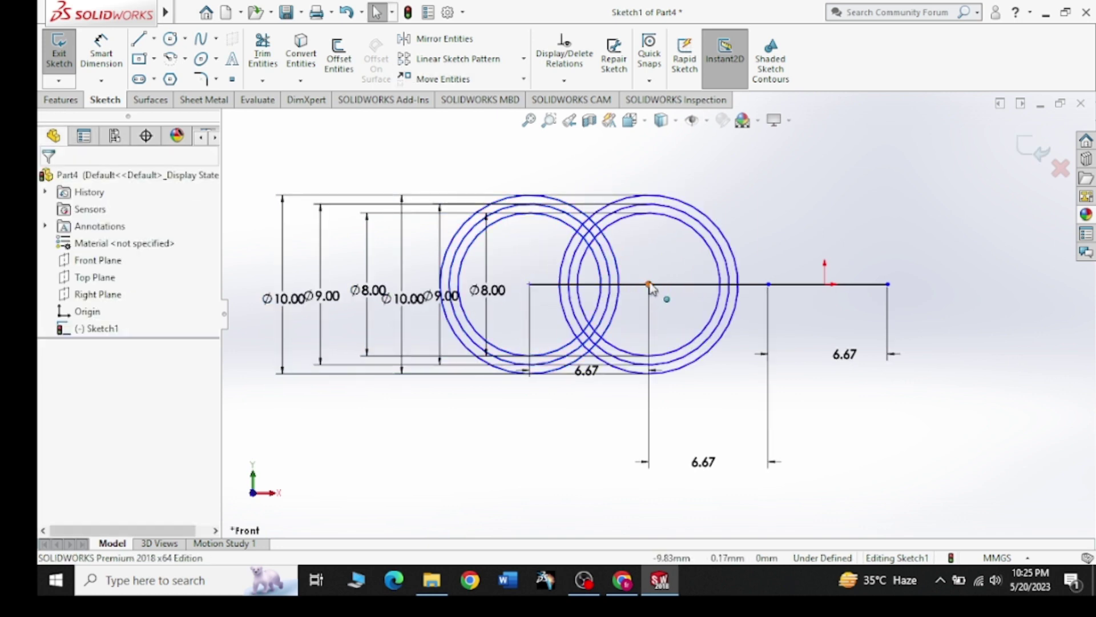
Copy the second ring to the third line endpoint.
left_click_drag(704, 216, 673, 237)
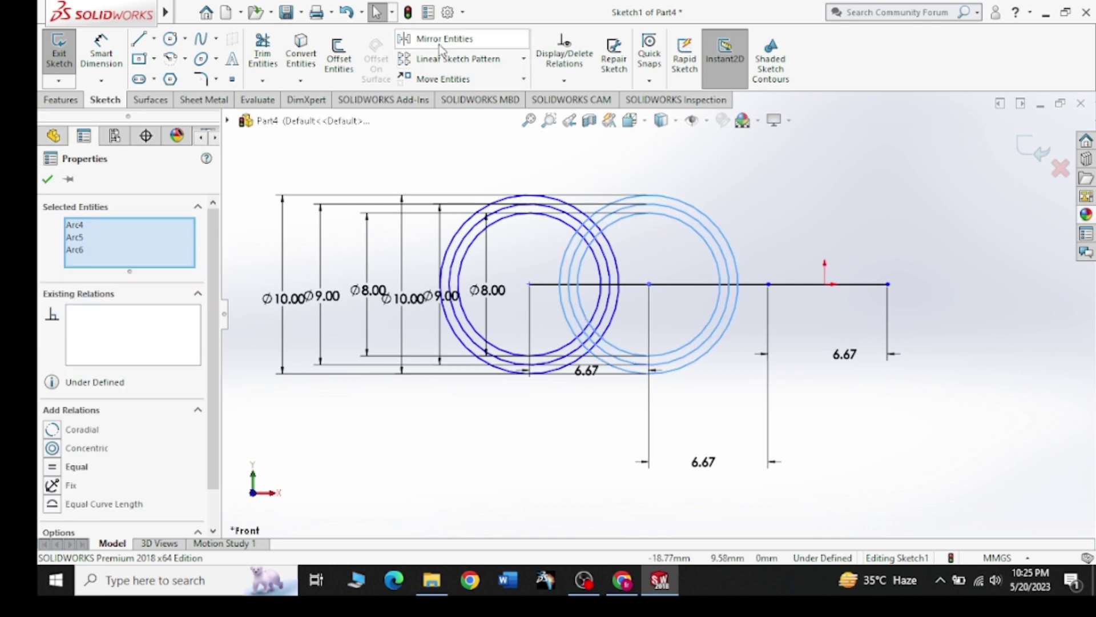
left_click(525, 81)
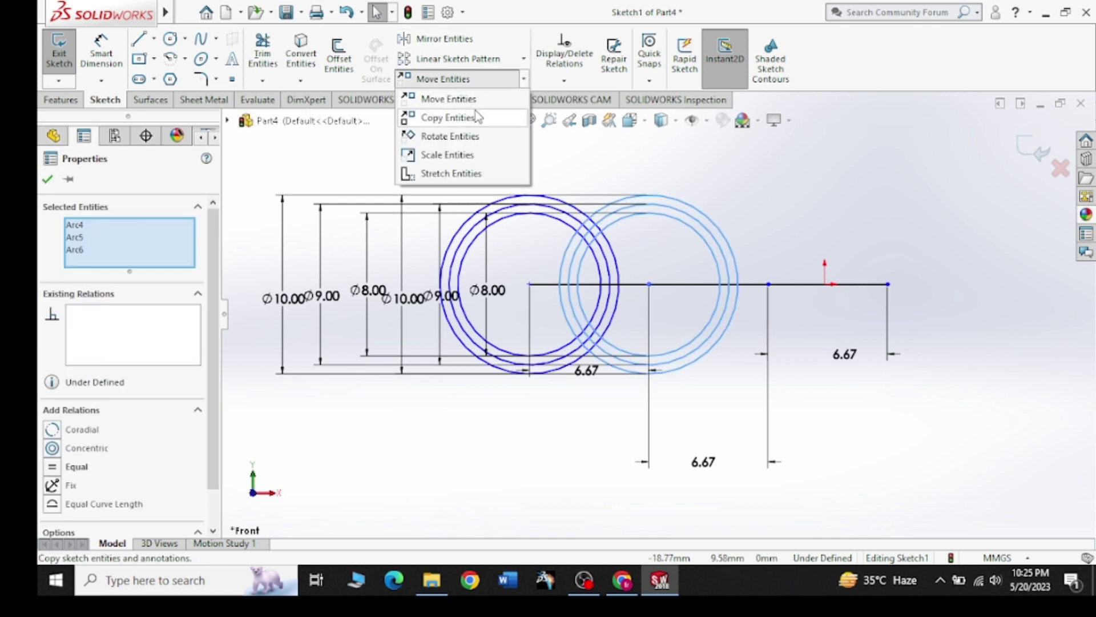
left_click(445, 116)
left_click(649, 284)
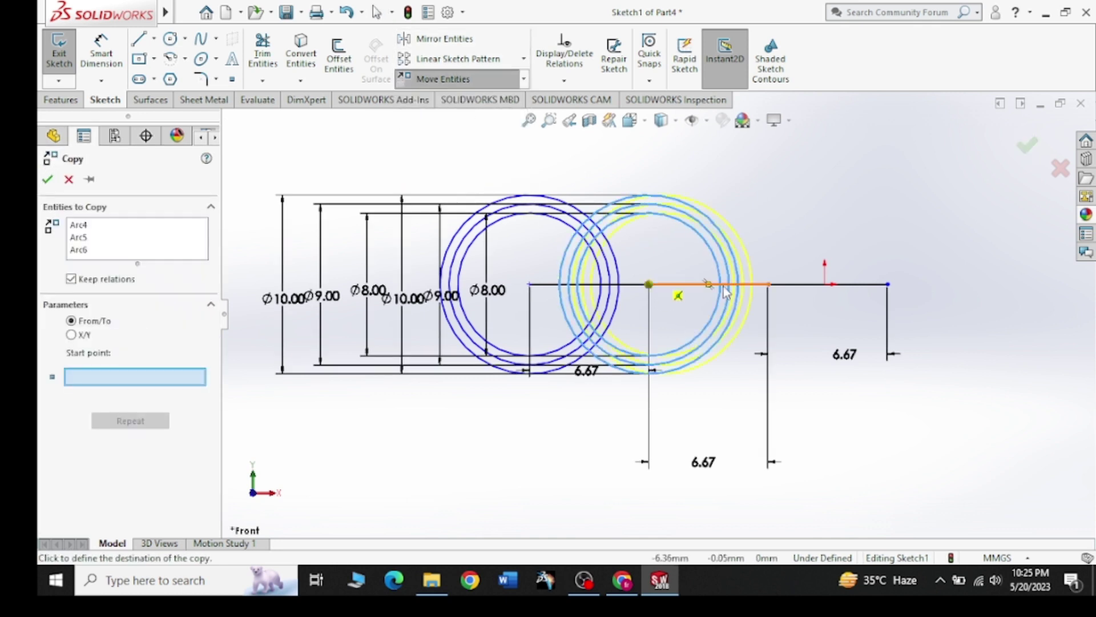
left_click(768, 284)
Copy the third ring to the line's final endpoint, completing four rings.
key("Escape")
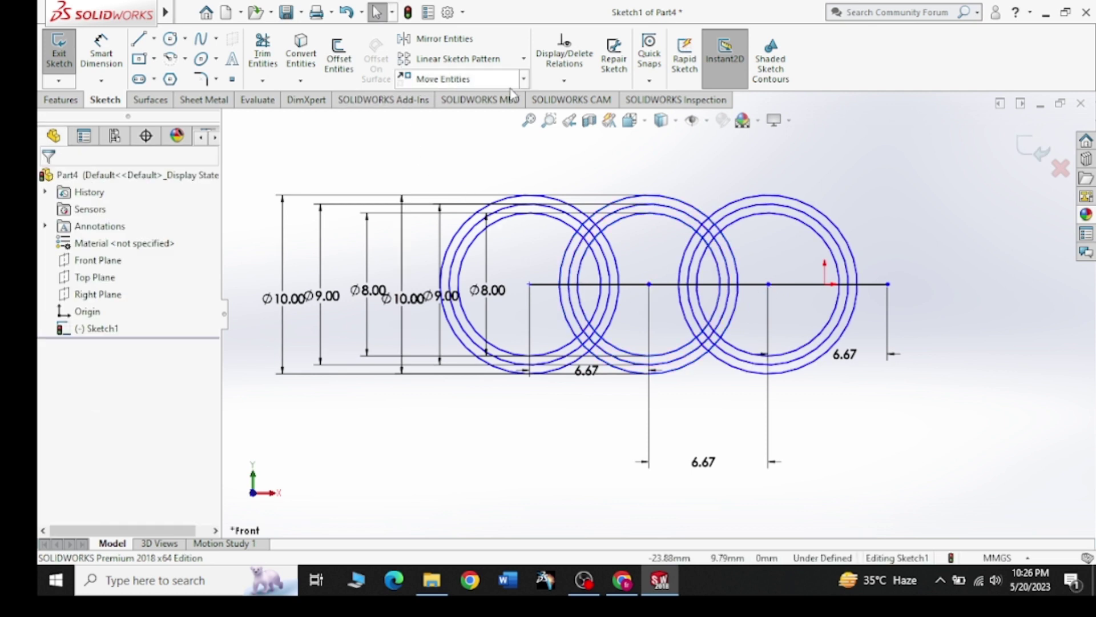
left_click(524, 79)
left_click(469, 119)
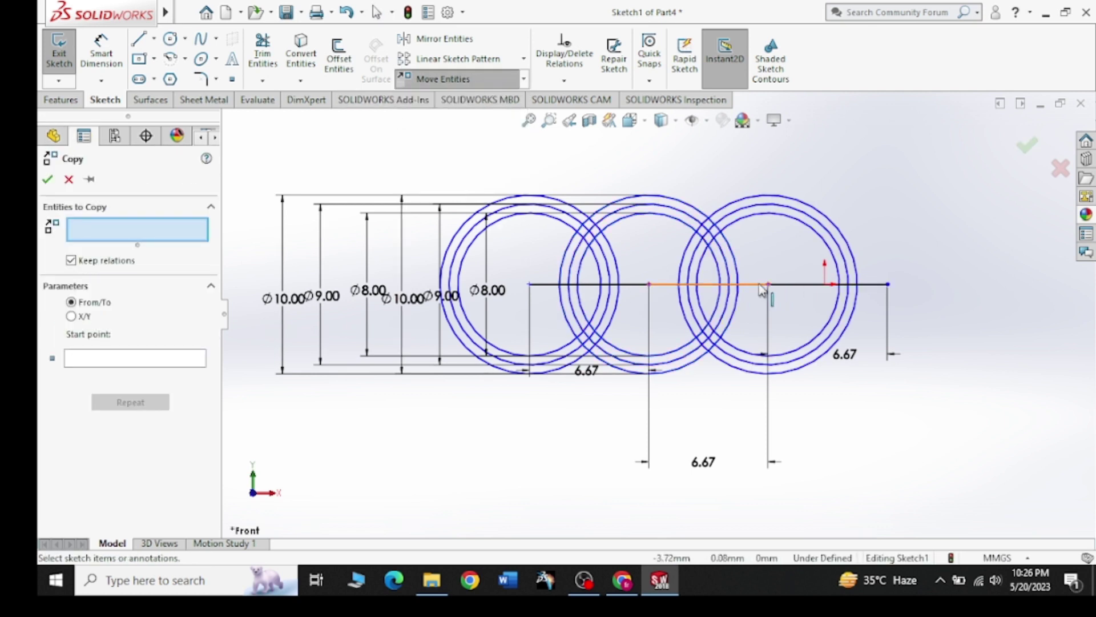
left_click(804, 242)
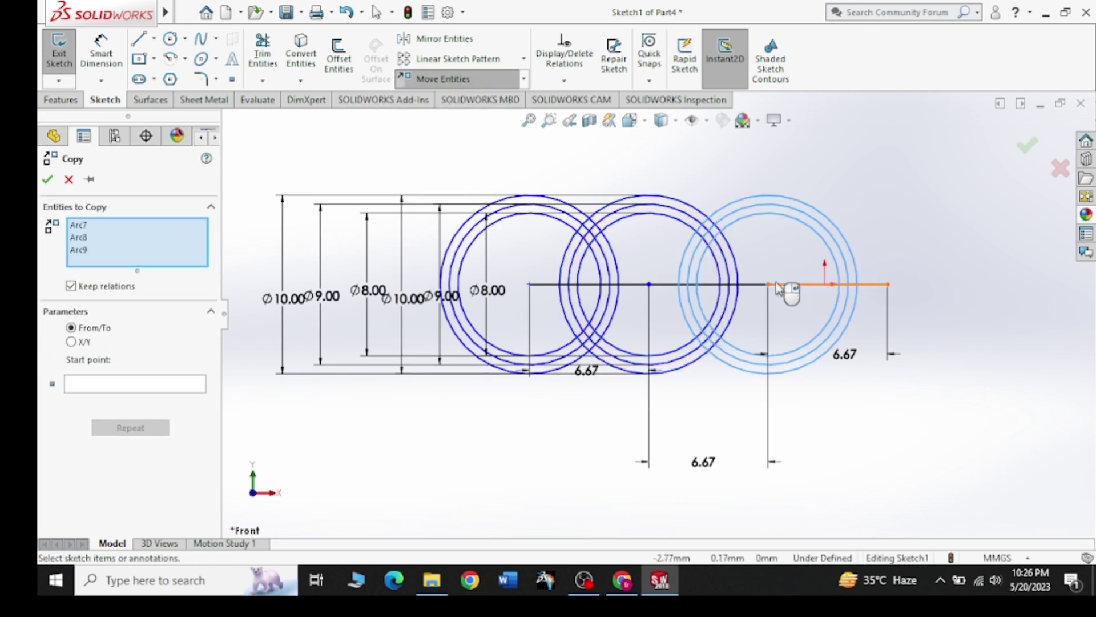
left_click(193, 389)
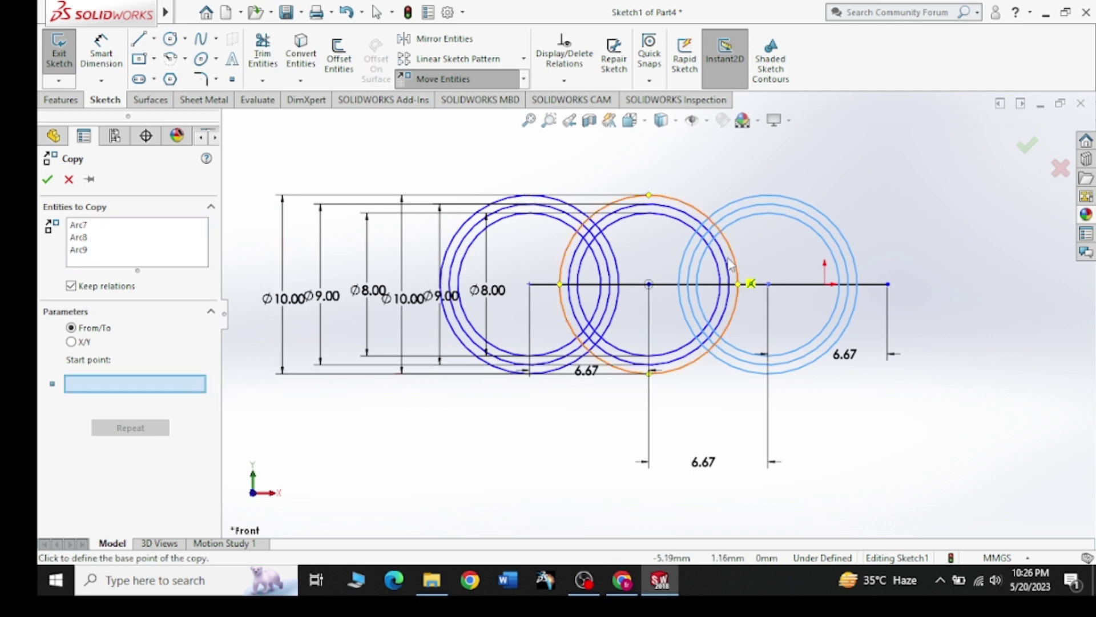
left_click(769, 284)
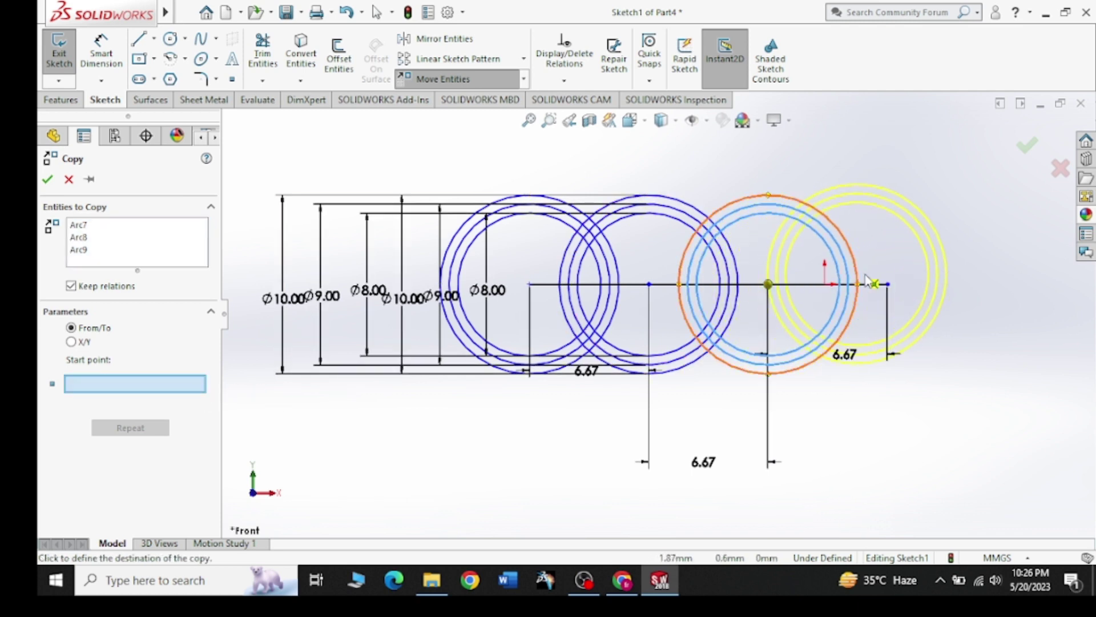
left_click(888, 285)
Fit the sketch to the view and hide all sketch dimensions.
key("f")
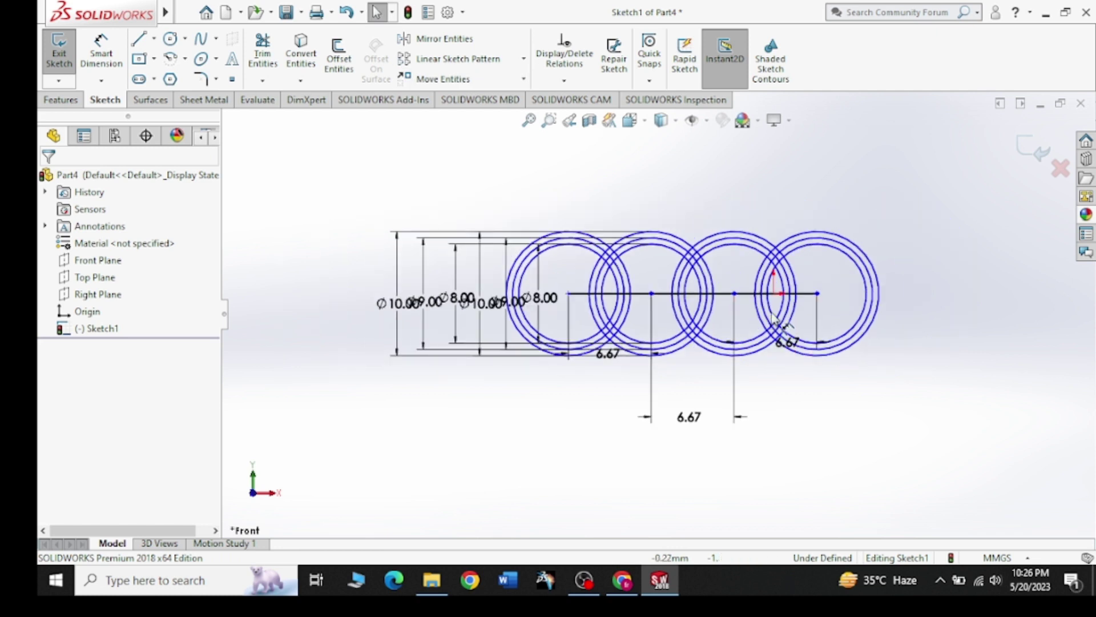
scroll(805, 217, "down", 2)
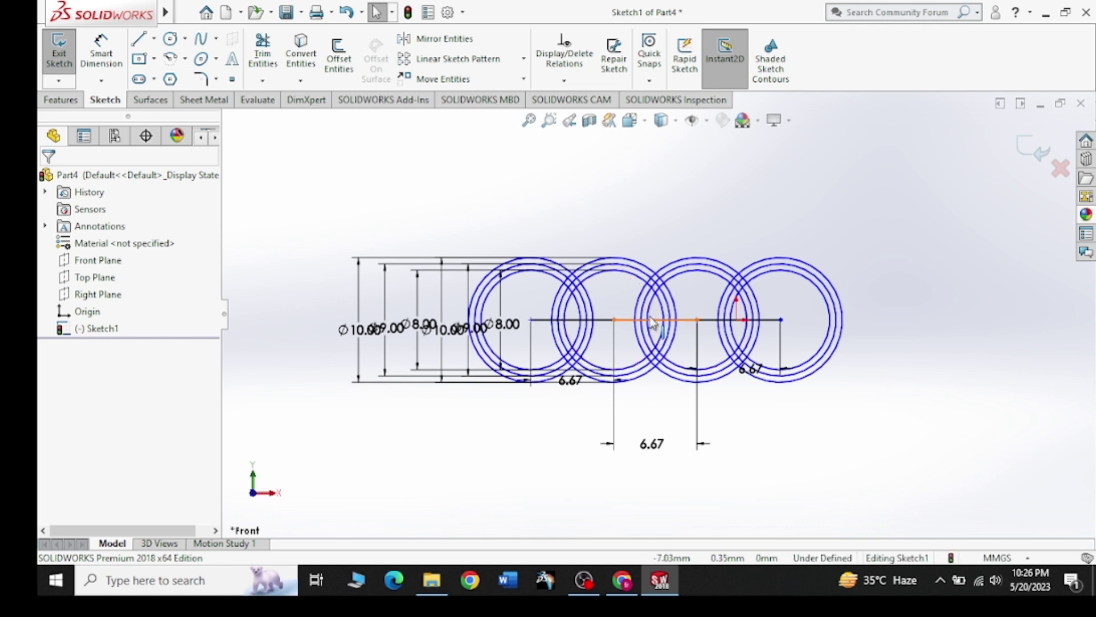
left_click(706, 120)
left_click(702, 271)
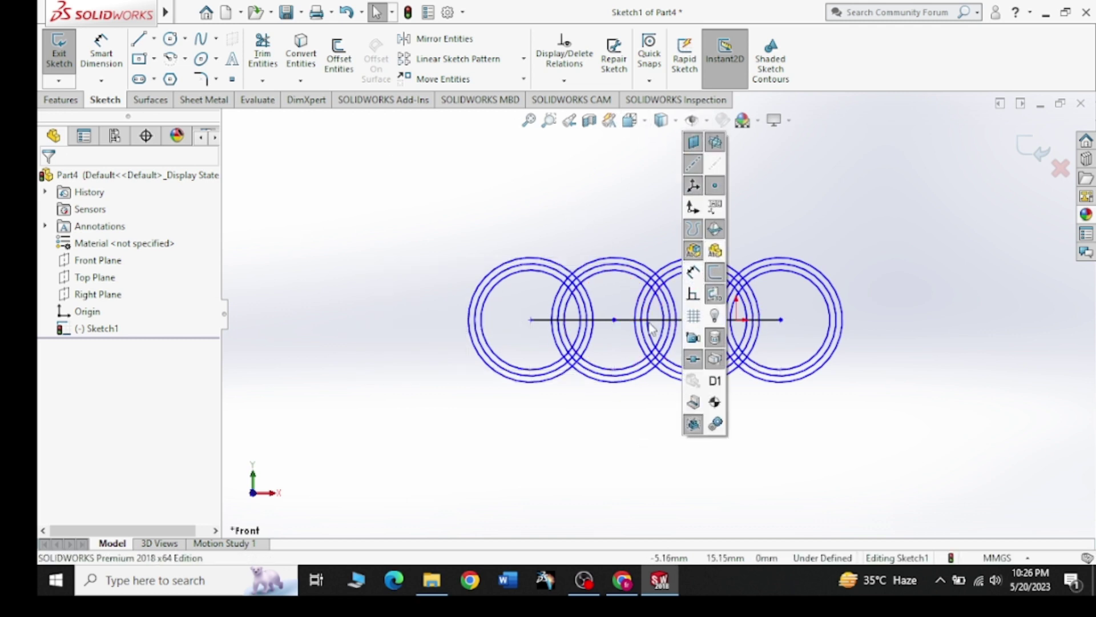
Delete the three construction line segments, confirming removal despite their dimensions.
left_click(657, 320)
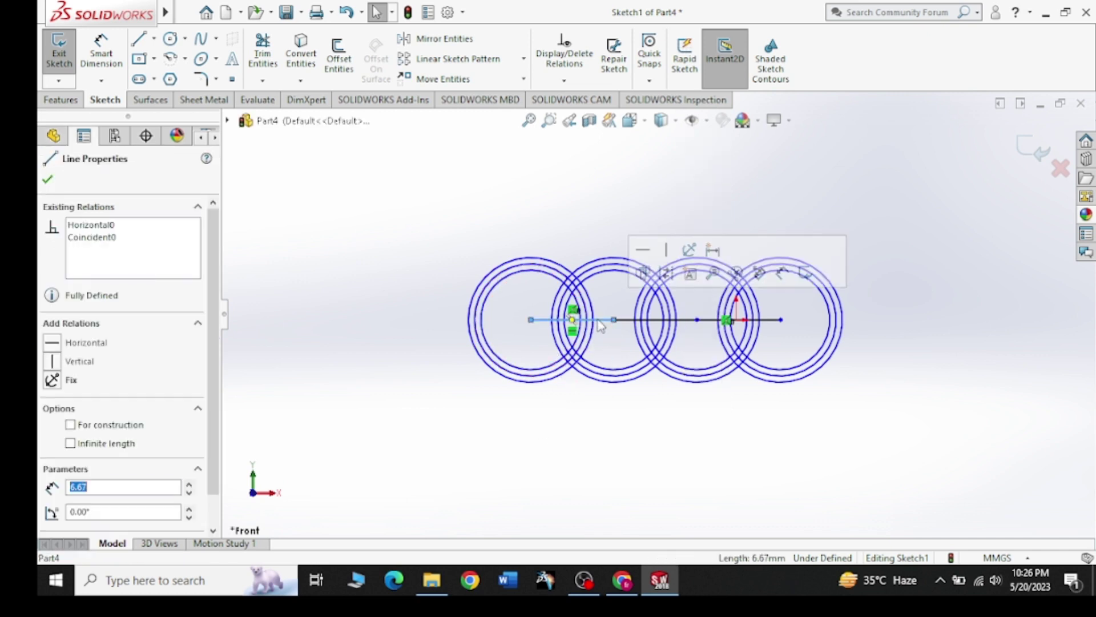
left_click(685, 319, "ctrl")
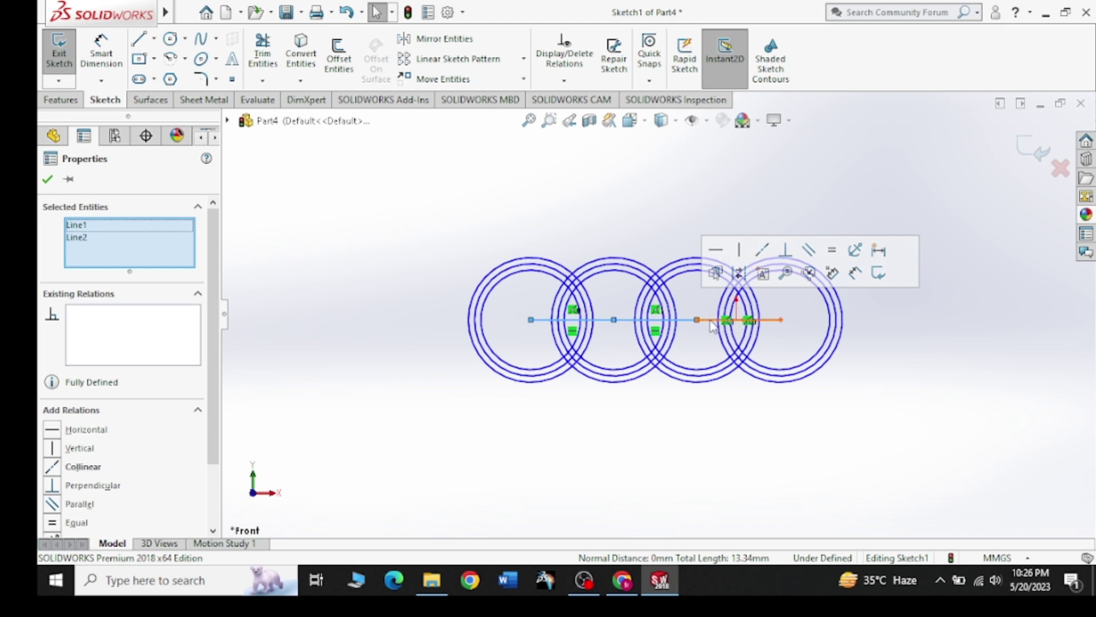
left_click(720, 320)
left_click(673, 321, "ctrl")
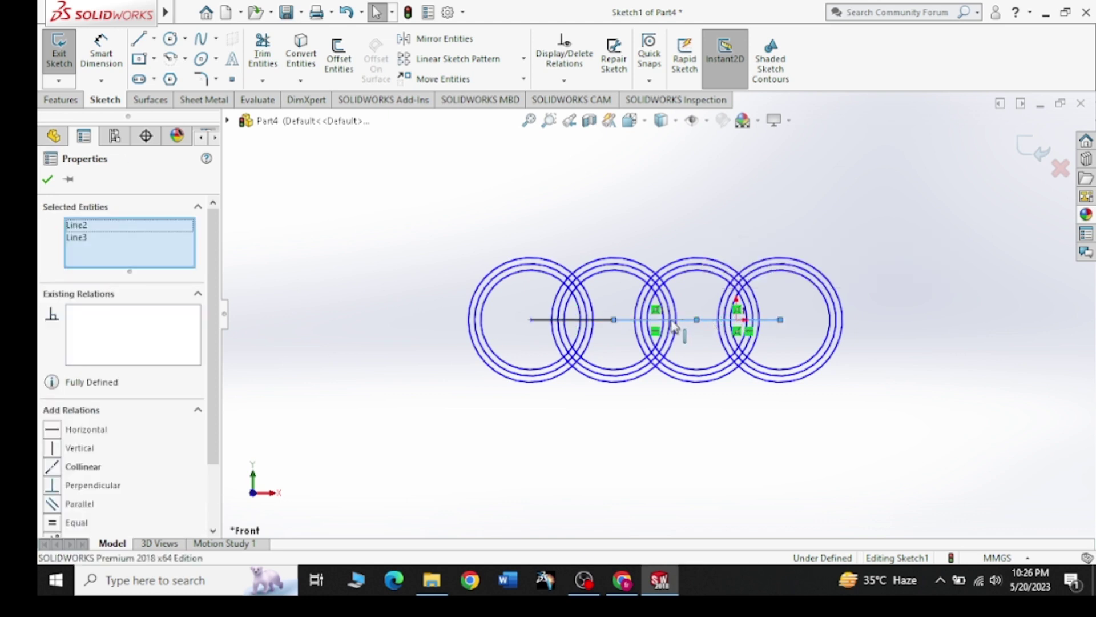
left_click(571, 320)
left_click(656, 320, "ctrl")
left_click(743, 320, "ctrl")
key("Delete")
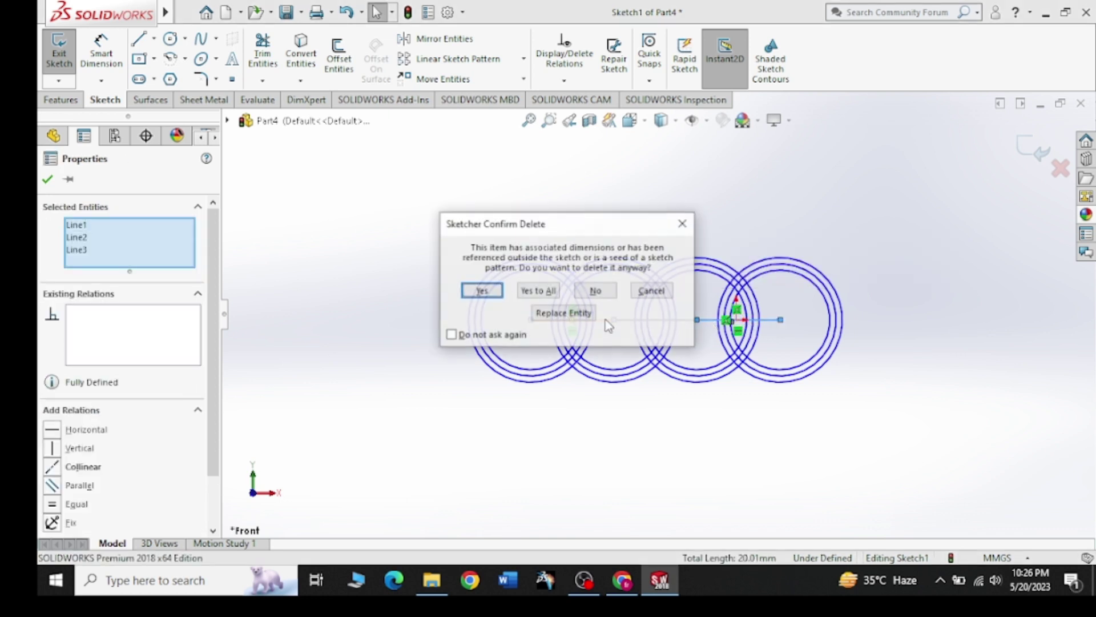
left_click(490, 293)
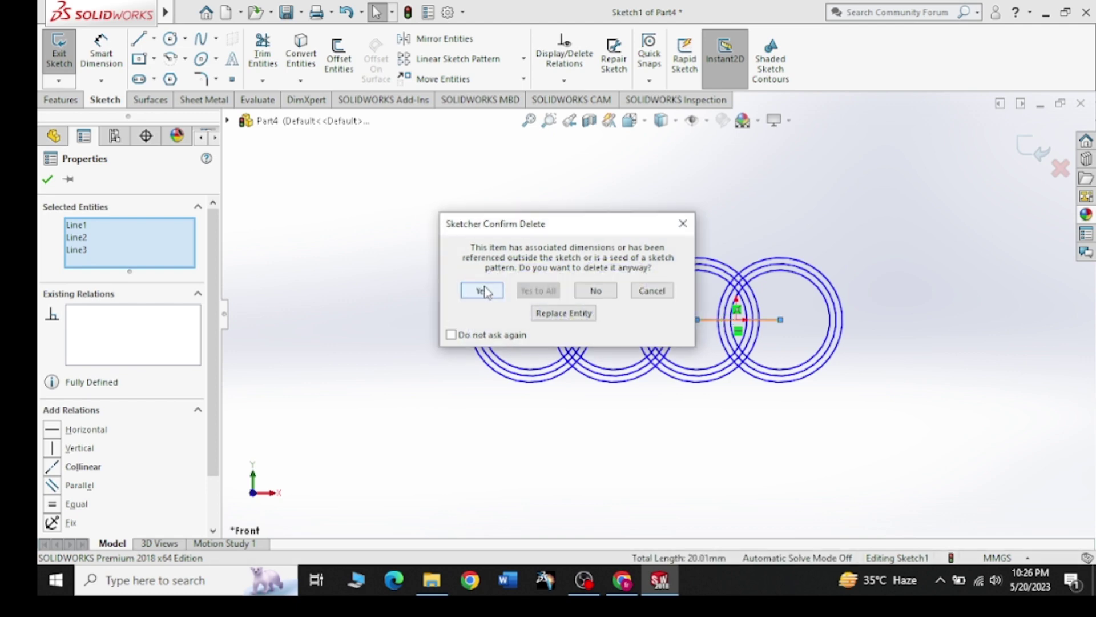
left_click(484, 291)
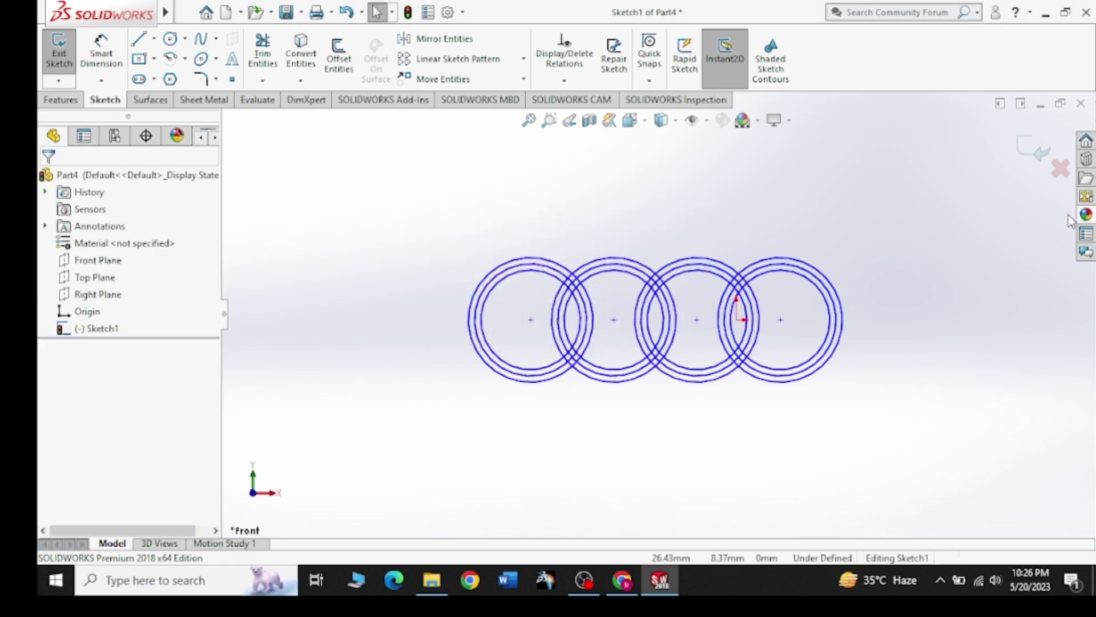
left_click(622, 580)
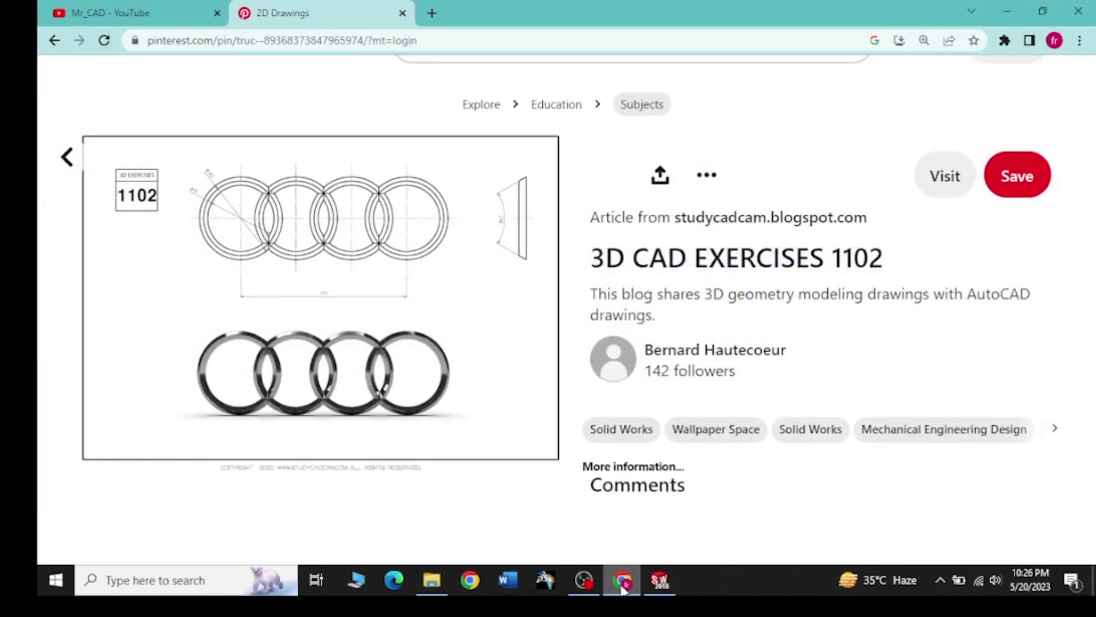
left_click(624, 589)
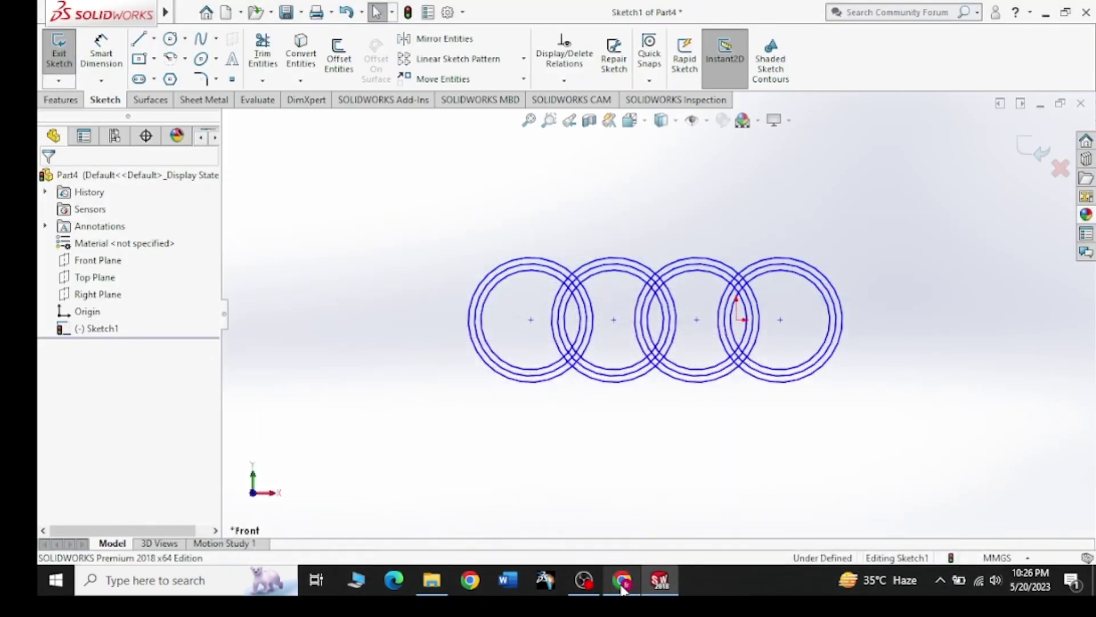
left_click(623, 588)
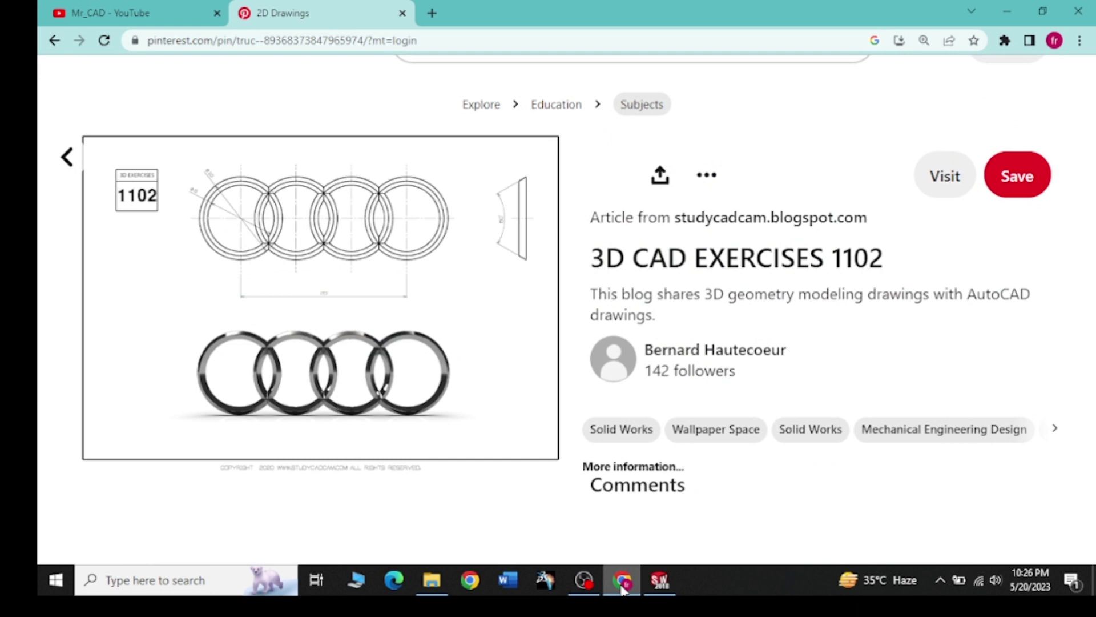
left_click(623, 589)
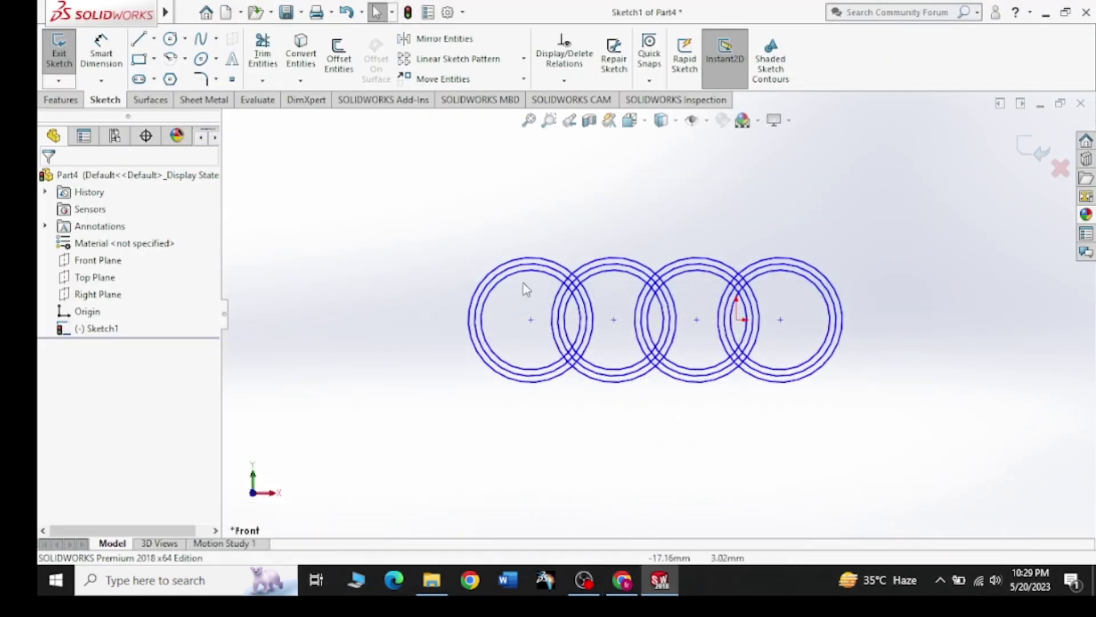
Draw a long rectangle beneath the four rings.
key("r")
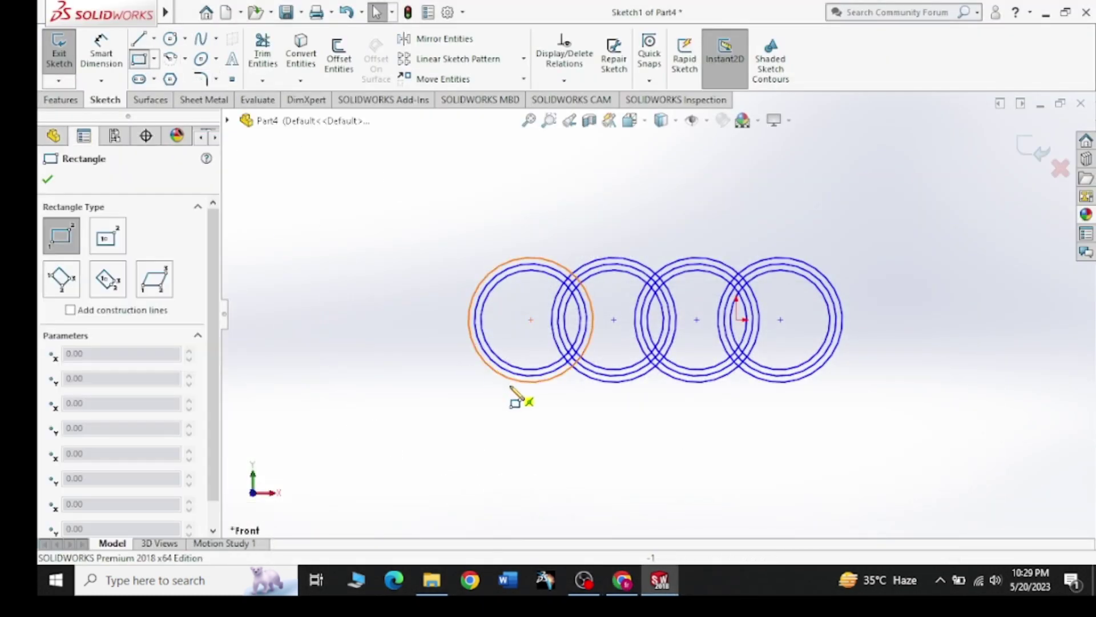
left_click(530, 404)
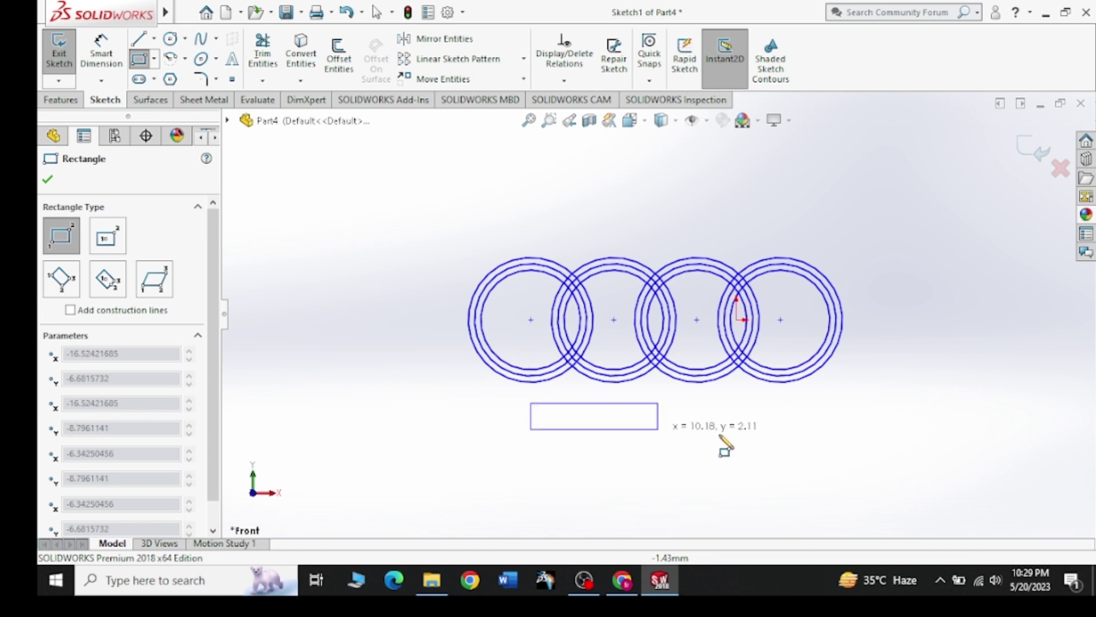
left_click(781, 443)
right_click(880, 443)
left_click(918, 467)
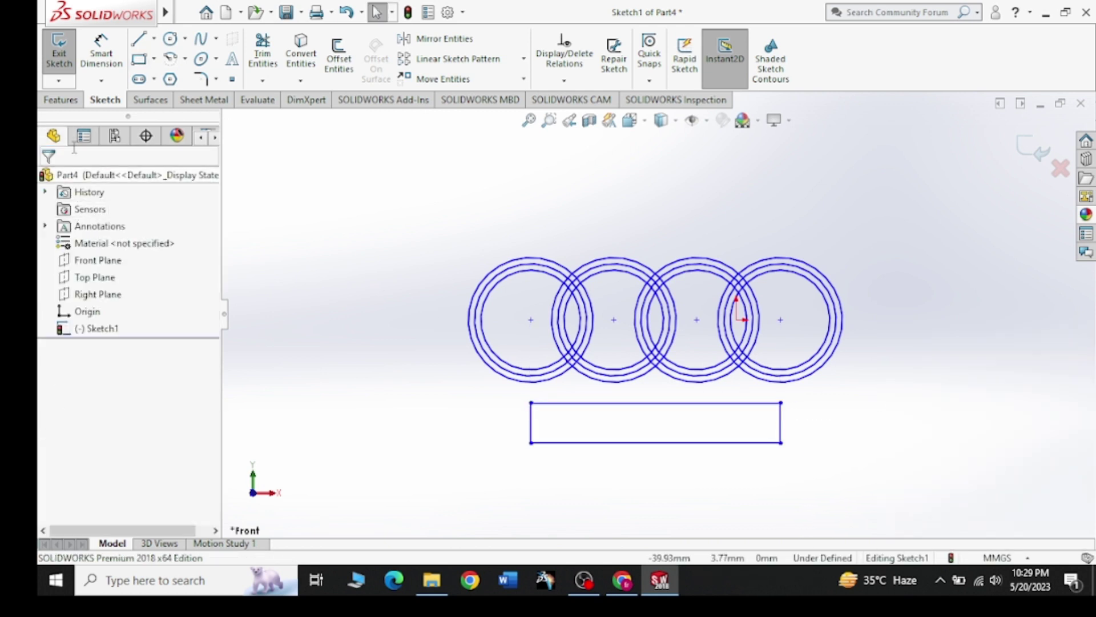
left_click(231, 60)
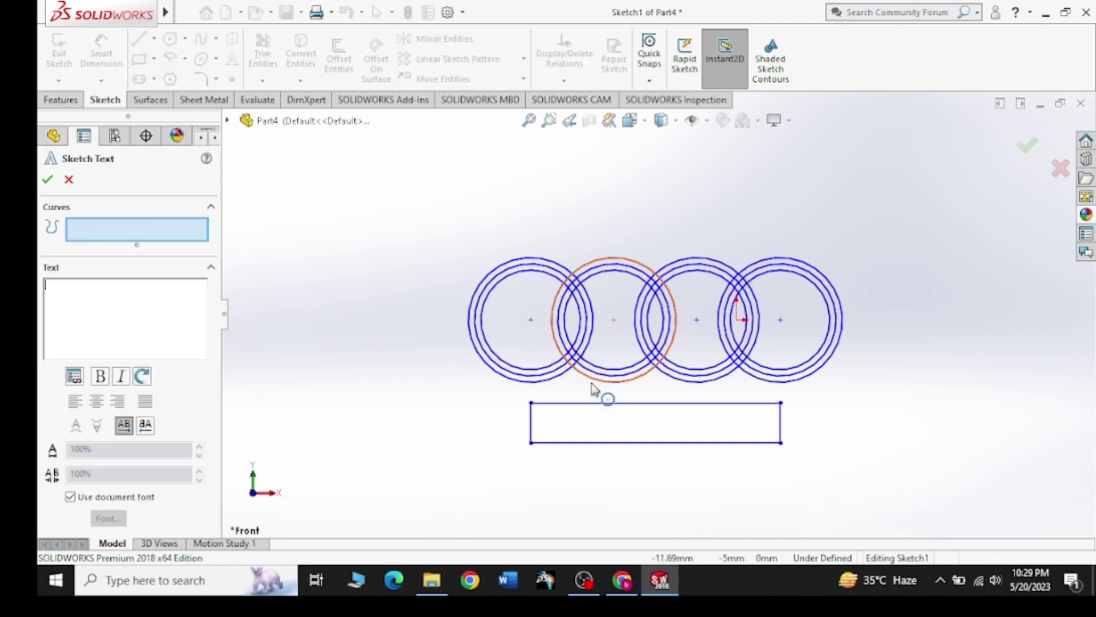
Place the AUDI text on the rectangle's bottom edge and turn off the document font.
left_click(614, 443)
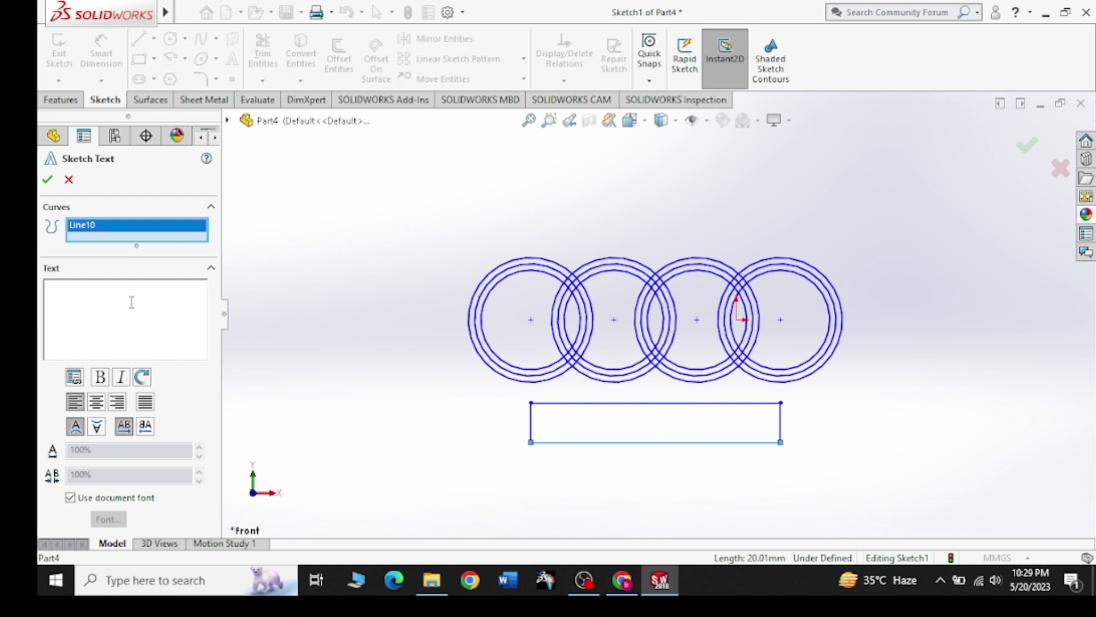
type("AUDI")
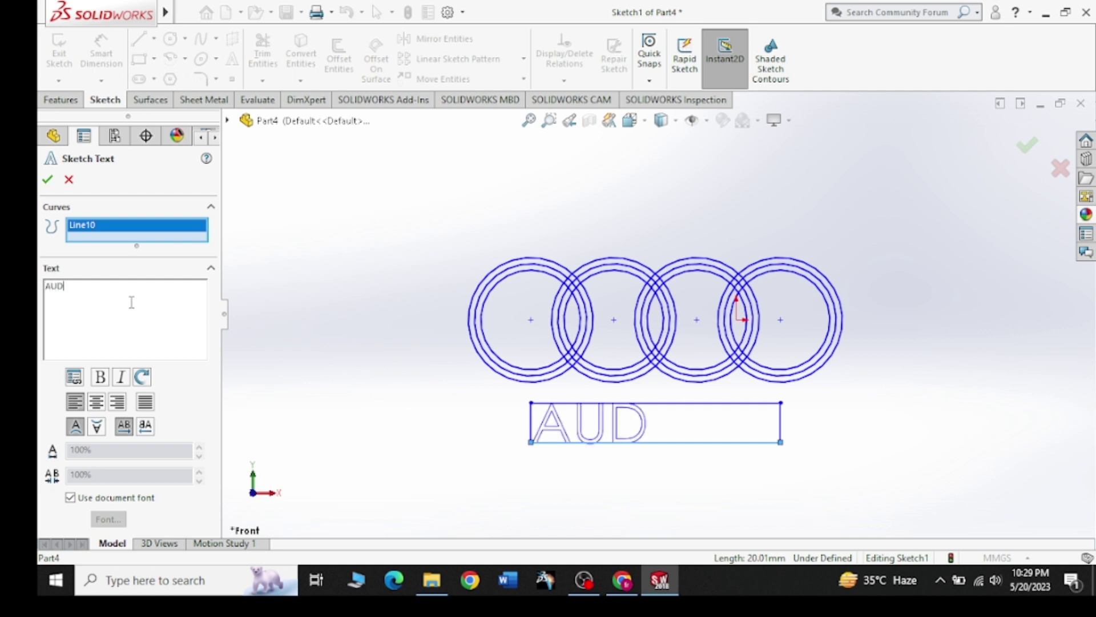
left_click(86, 497)
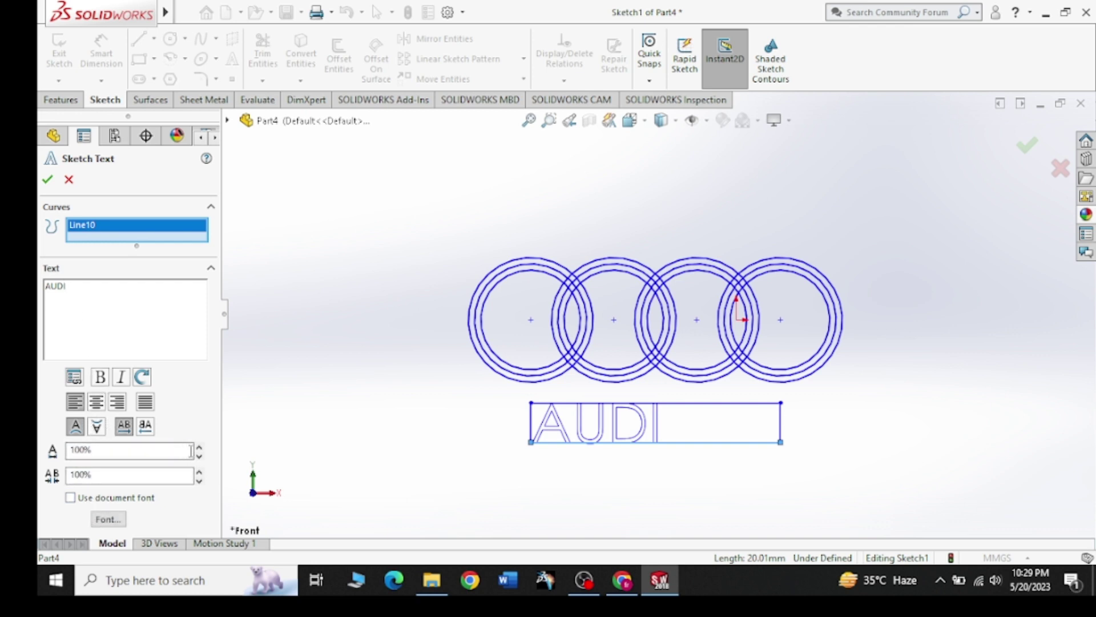
left_click(199, 448)
left_click(199, 448)
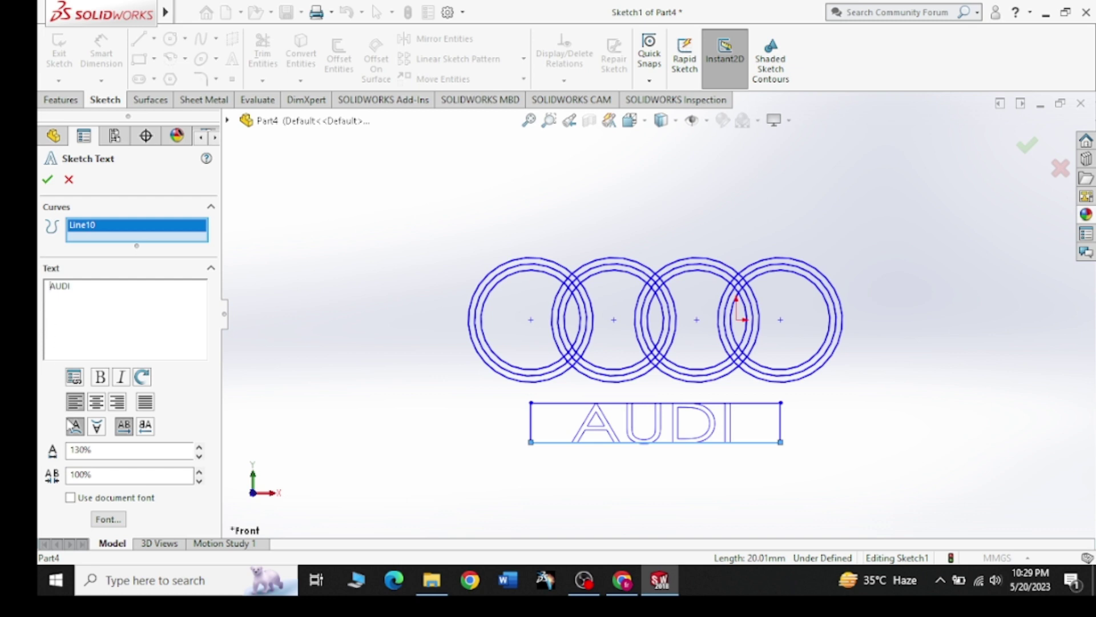
Set the text font to Century Schoolbook with 120% width.
left_click(108, 520)
left_click(434, 252)
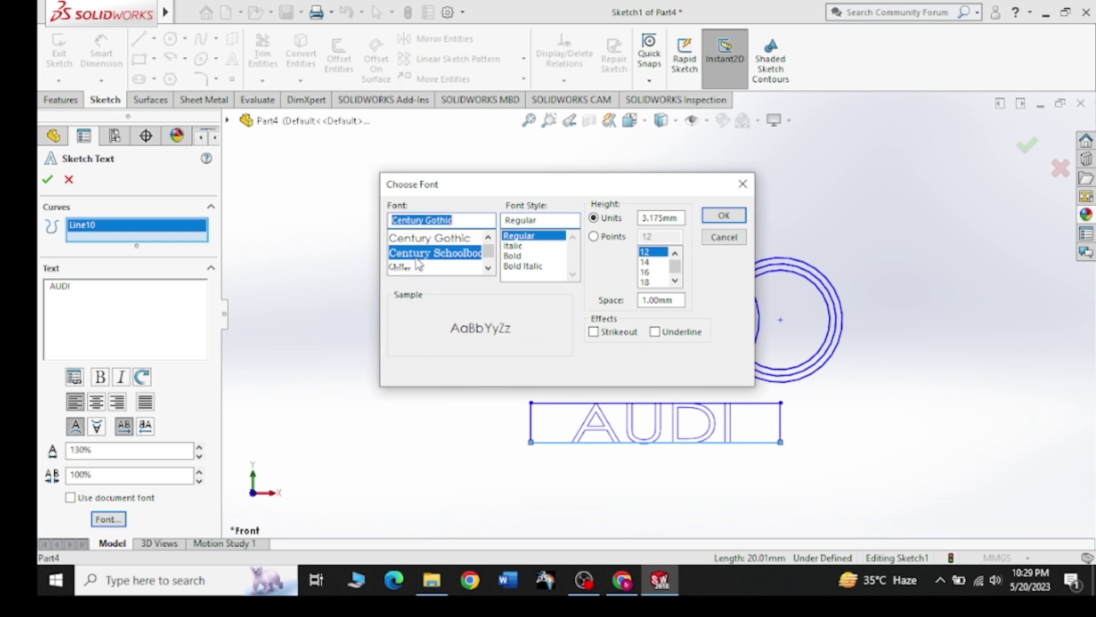
scroll(457, 254, "down", 1)
scroll(473, 253, "down", 1)
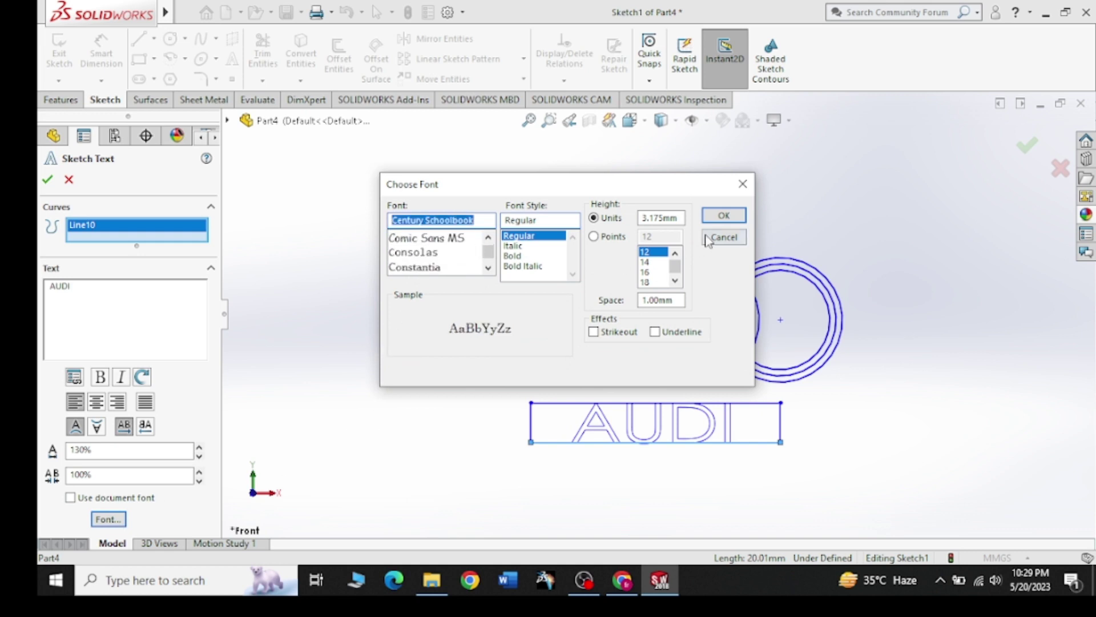
left_click(723, 215)
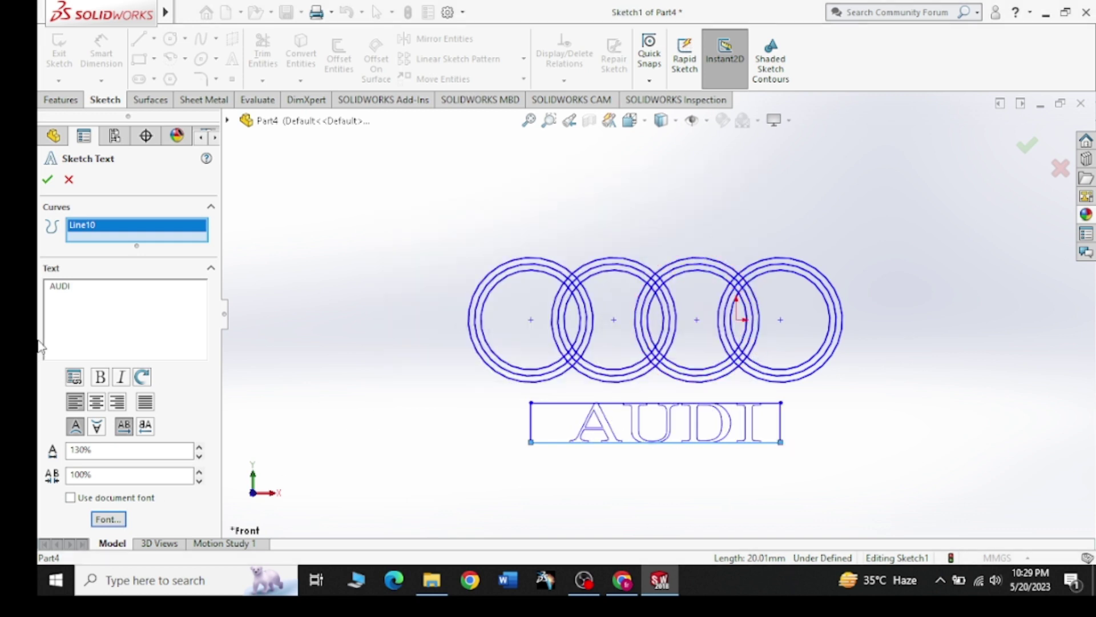
left_click(200, 456)
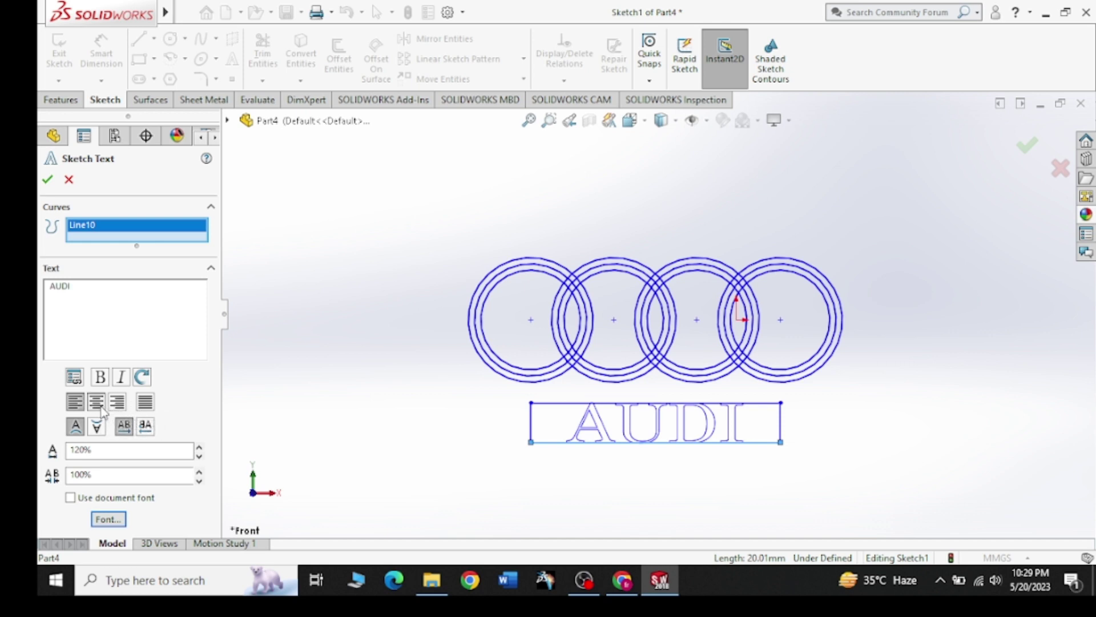
Try the alignment options, keep left alignment, and confirm the AUDI text.
left_click(100, 407)
left_click(118, 406)
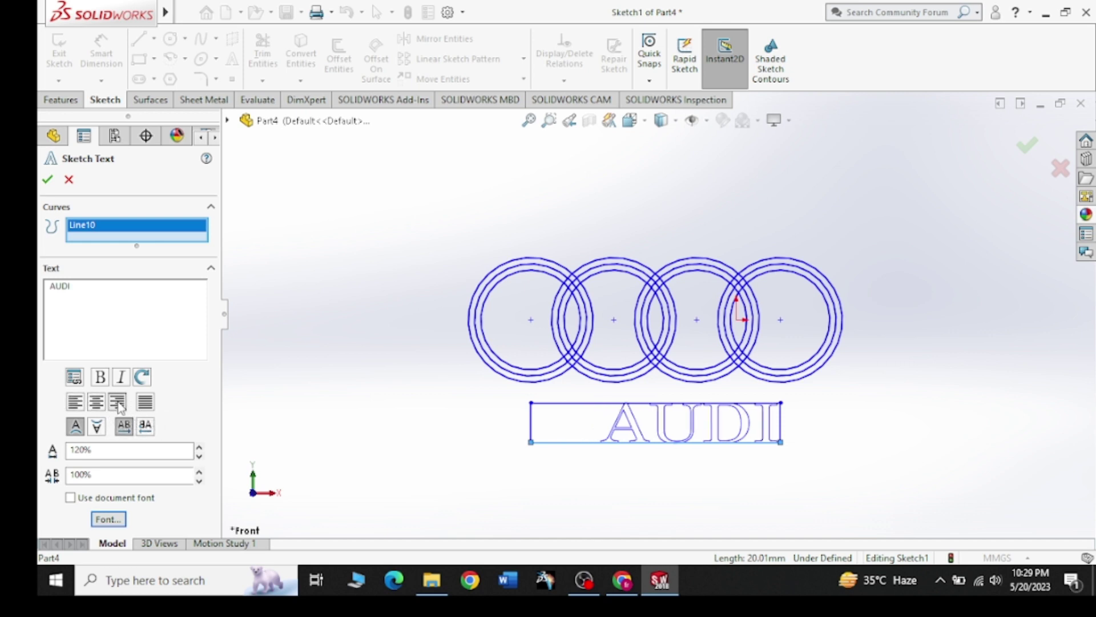
left_click(146, 403)
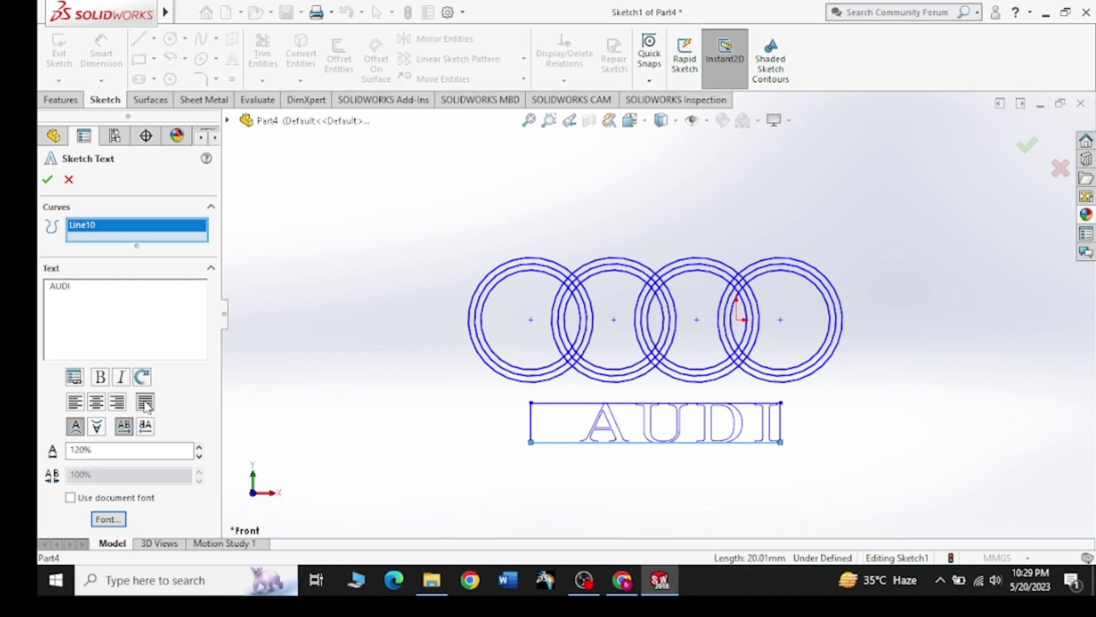
left_click(94, 405)
left_click(84, 403)
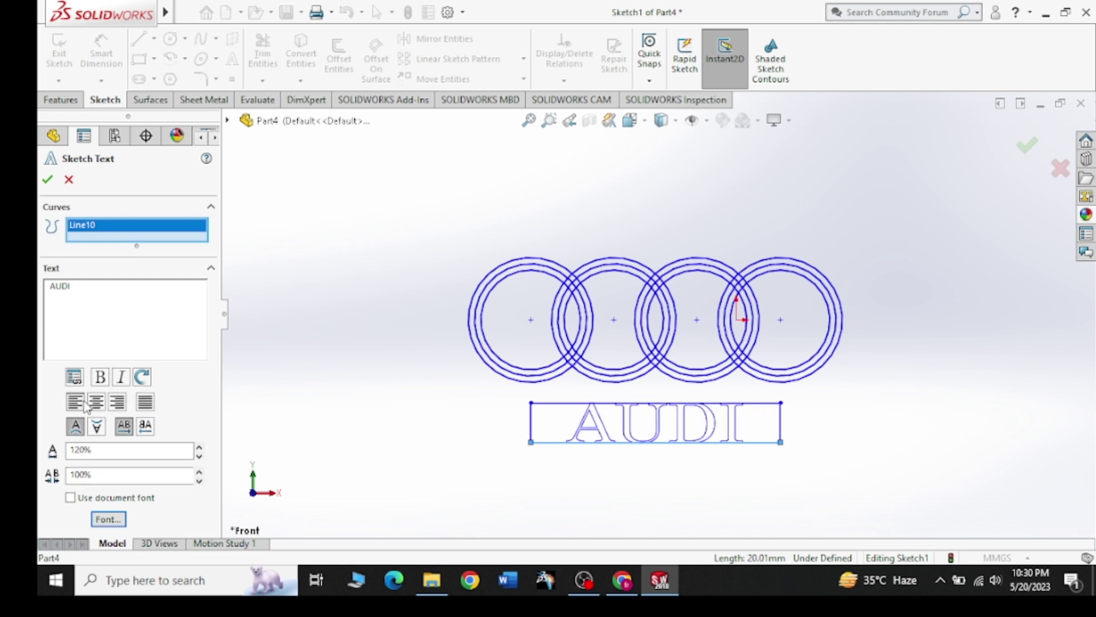
left_click(48, 181)
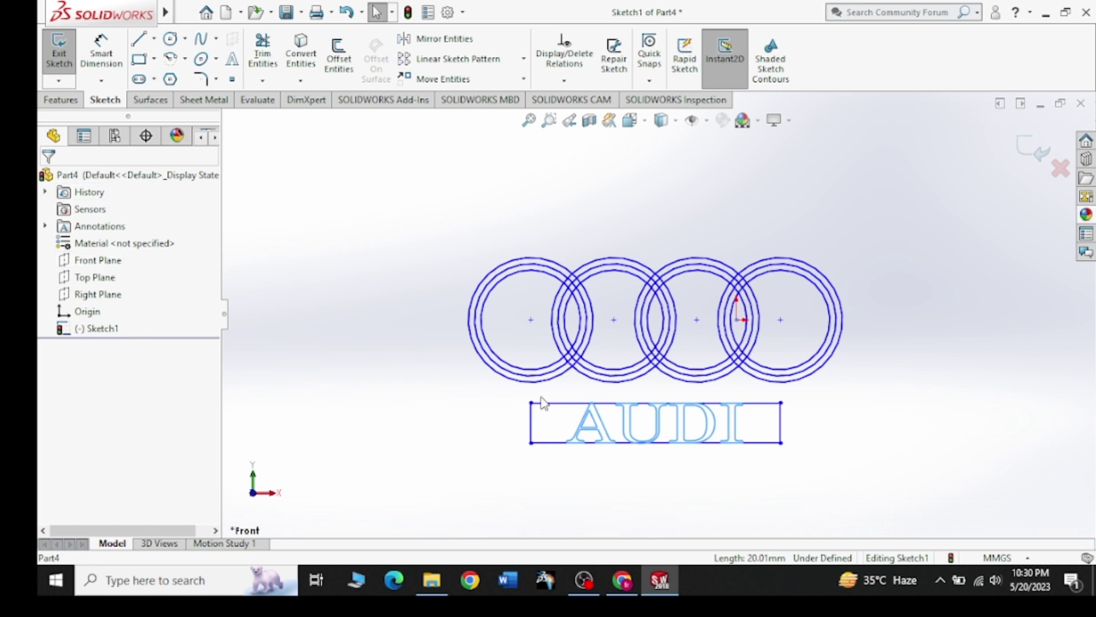
Delete the rectangle edges surrounding the AUDI text.
left_click_drag(542, 402, 517, 466)
left_click(516, 464)
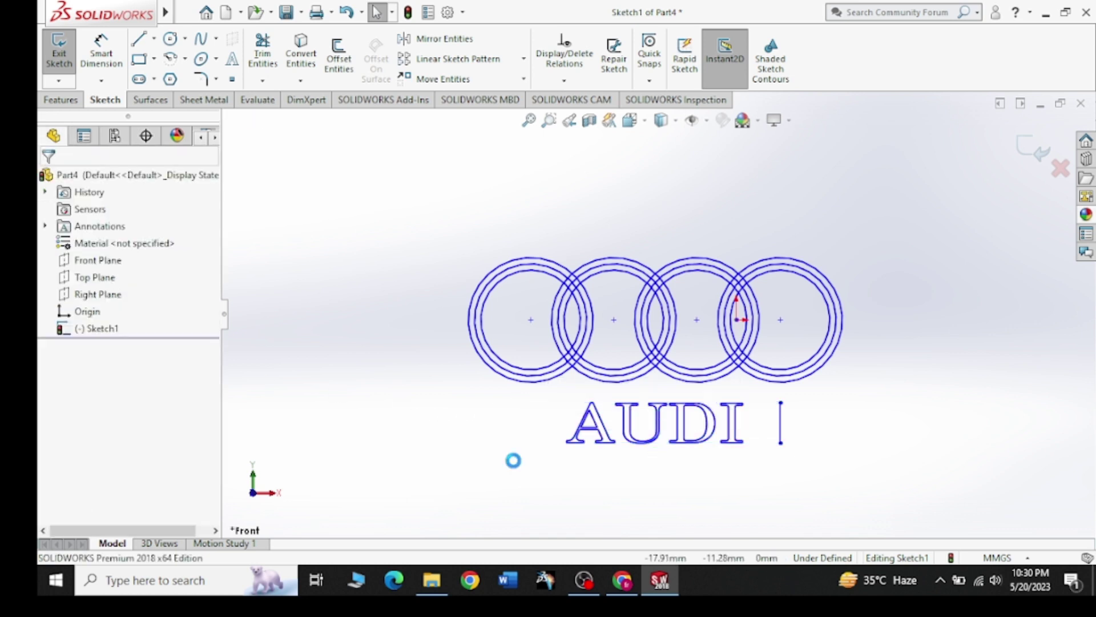
left_click(780, 431)
key("Delete")
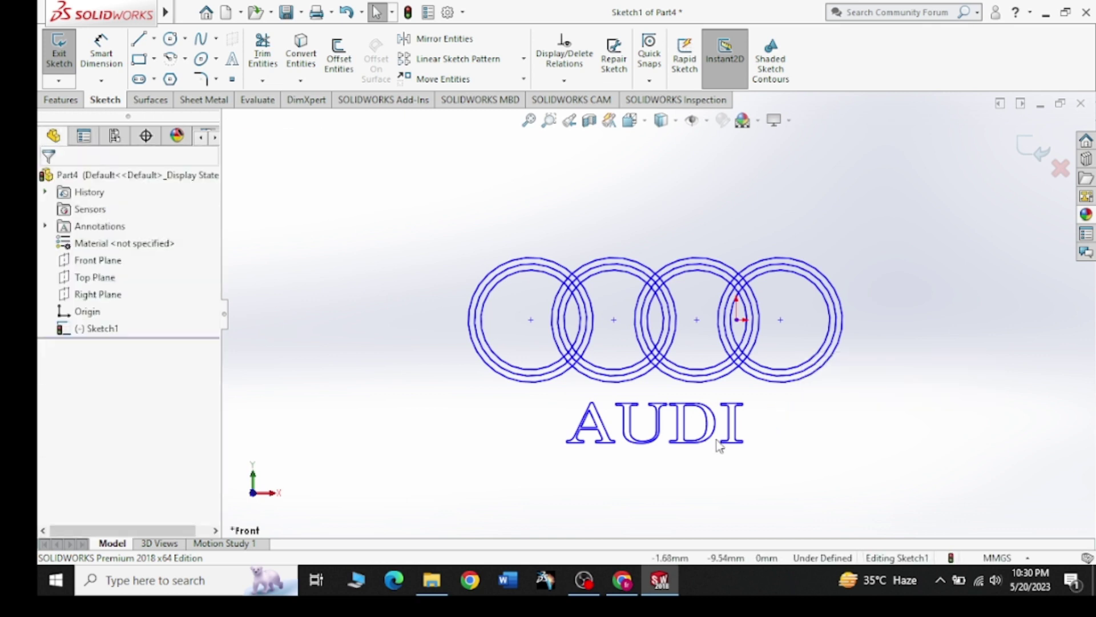
Draw a horizontal underline beneath AUDI and compare with the reference drawing.
left_click(138, 39)
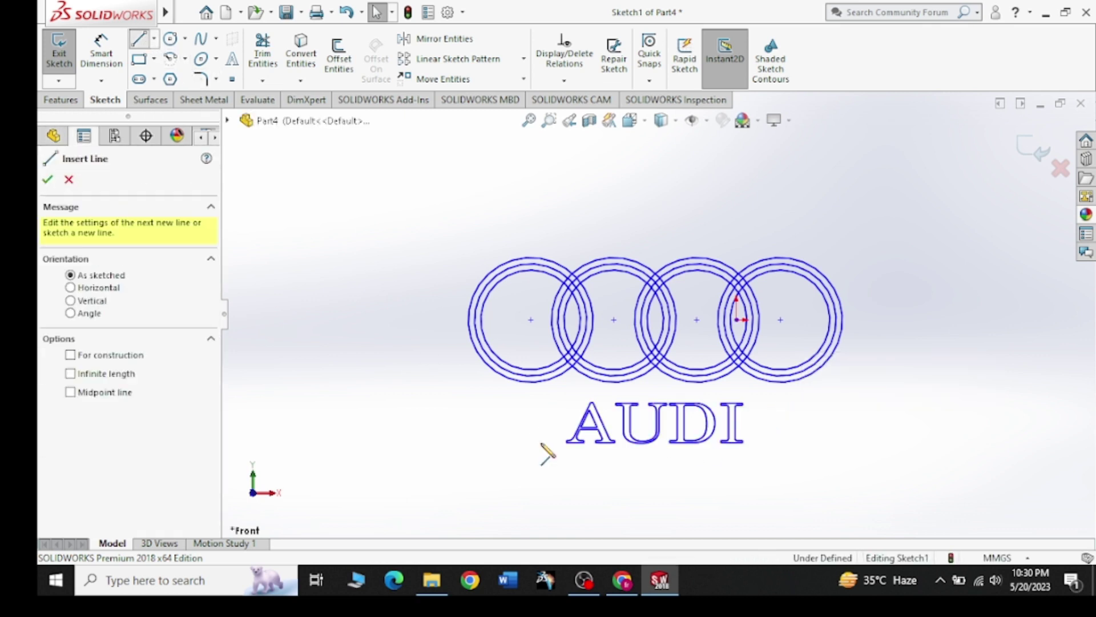
left_click(568, 451)
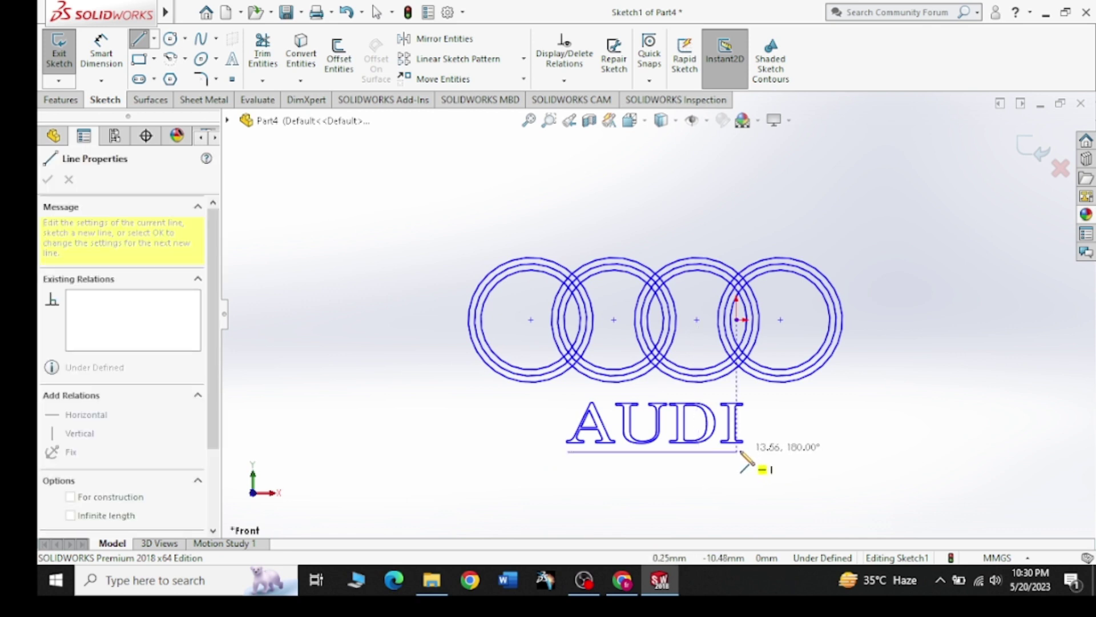
left_click(744, 452)
right_click(820, 430)
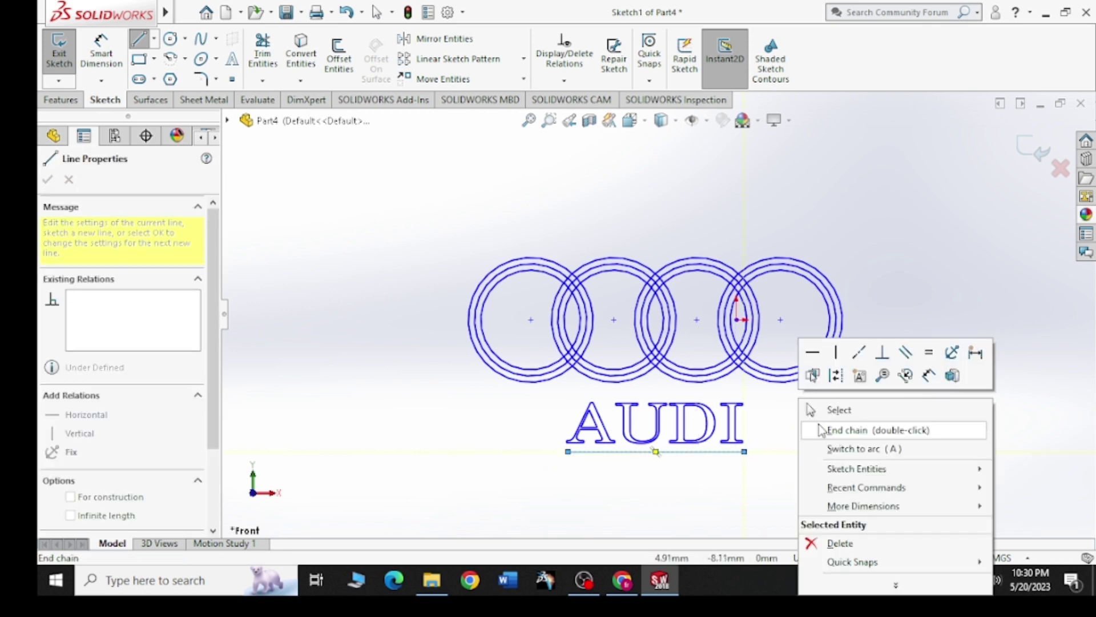
left_click(820, 429)
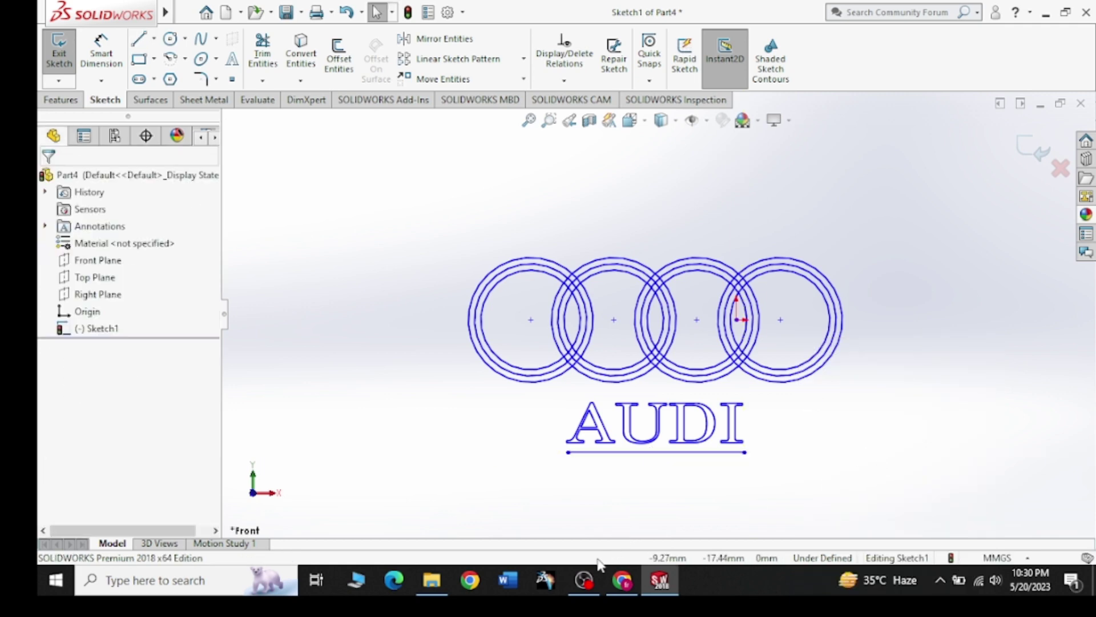
left_click(622, 578)
left_click(623, 573)
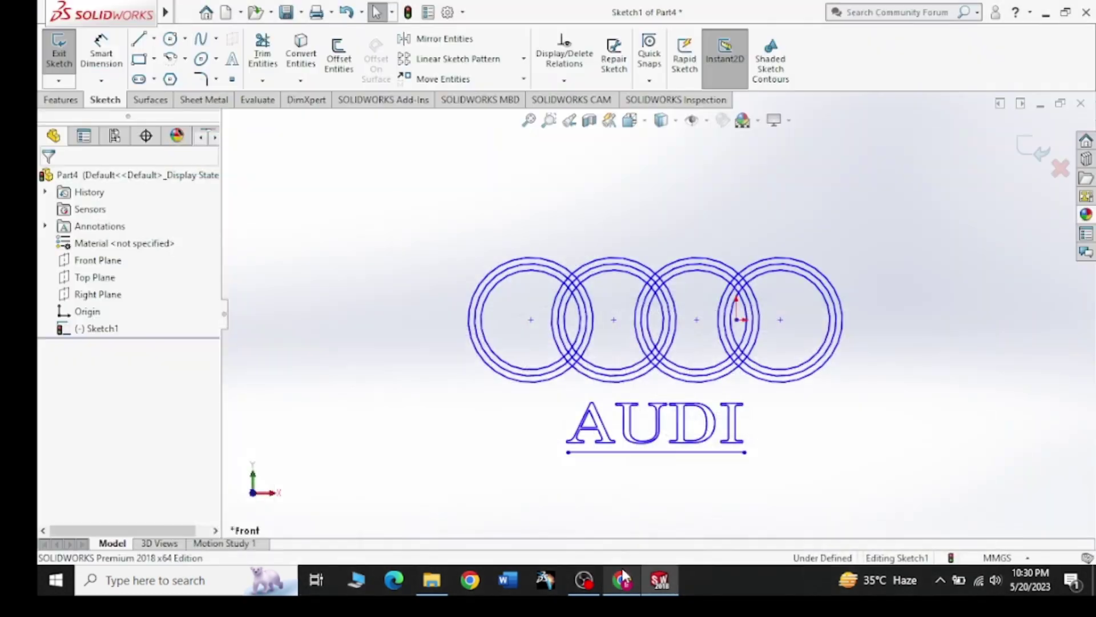